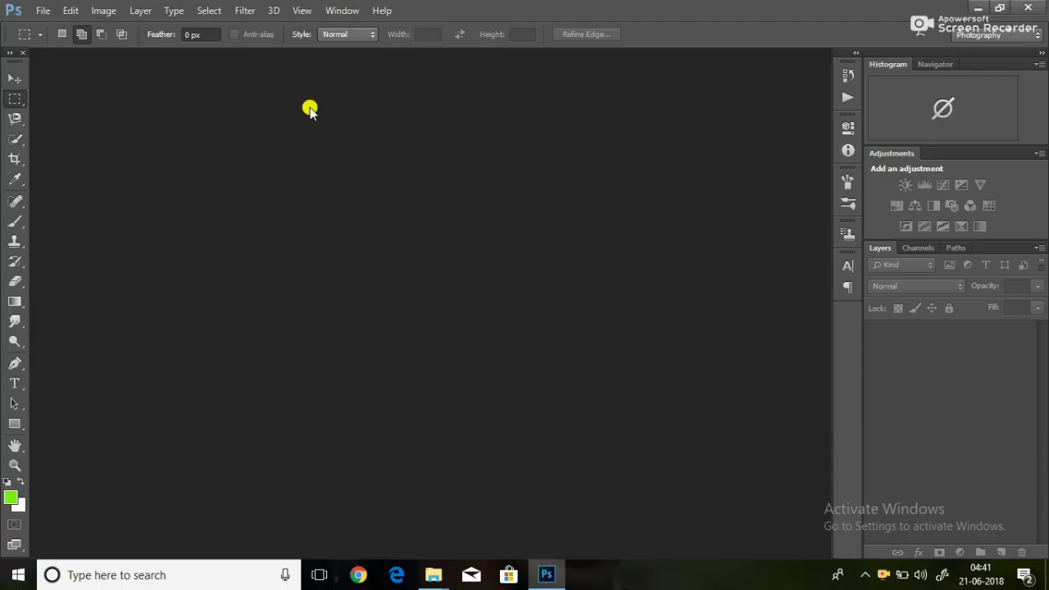
Open the photo IMG_0155 from D:\row\New folder (2)
left_click(45, 11)
left_click(43, 12)
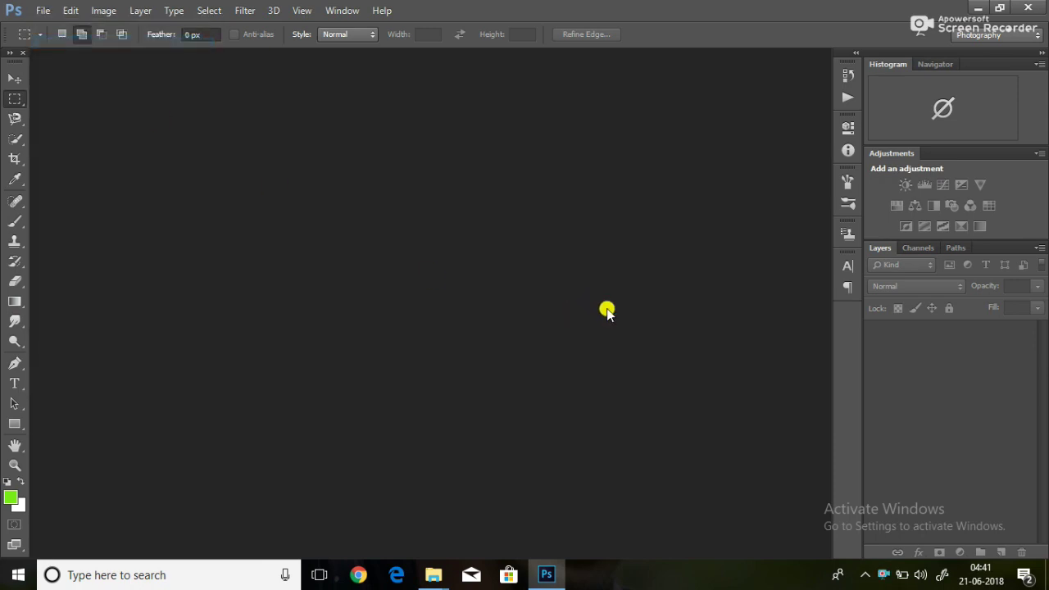
key("ctrl+o")
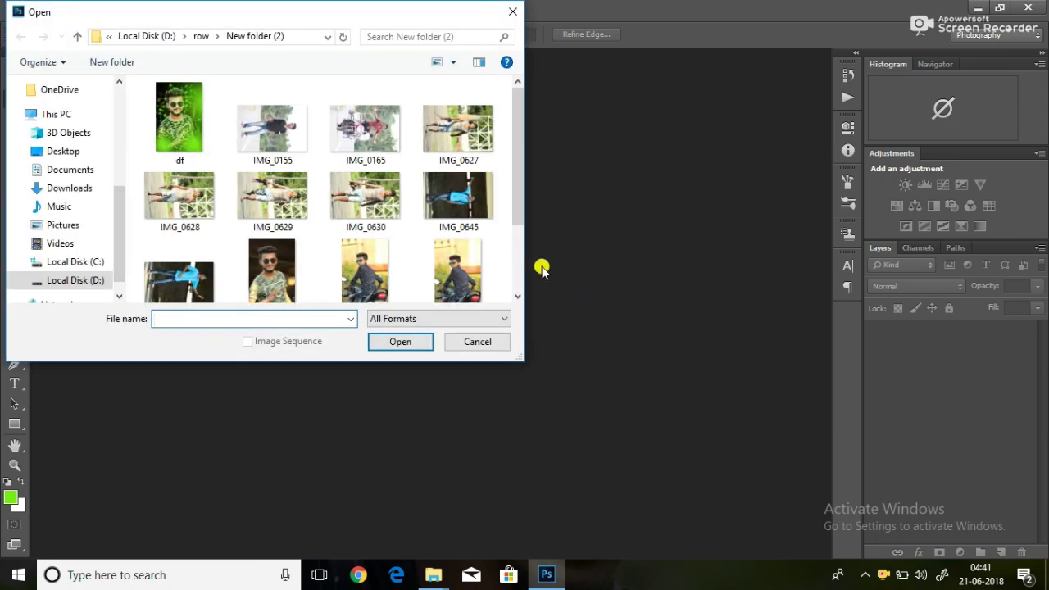
mouse_move(514, 168)
left_mouse_down()
mouse_move(521, 231)
mouse_move(517, 150)
left_mouse_up()
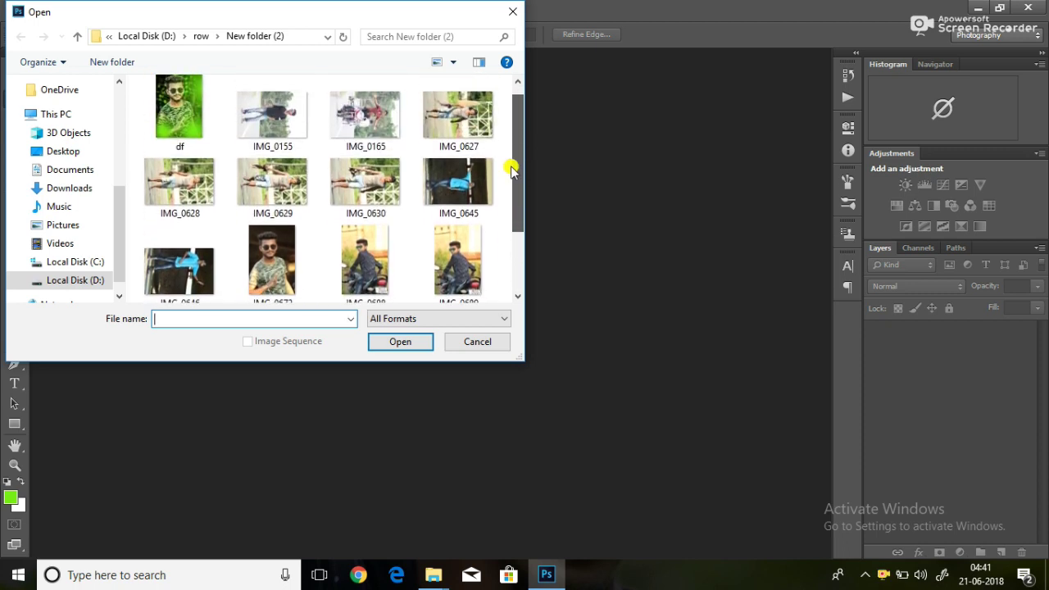
double_click(272, 129)
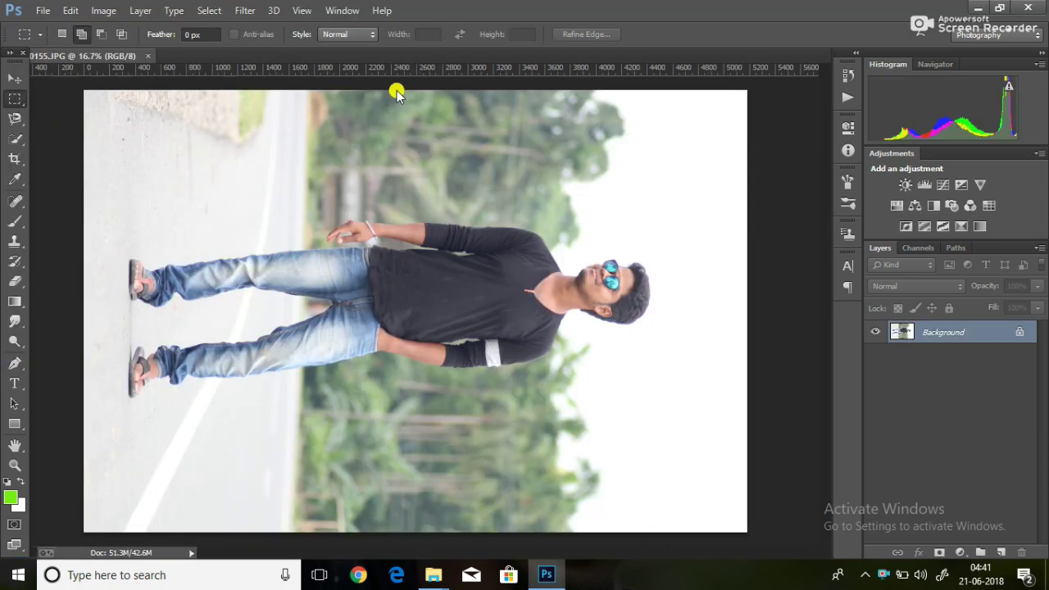
Rotate the sideways photo upright via Image Rotation
left_click(103, 10)
left_click(319, 184)
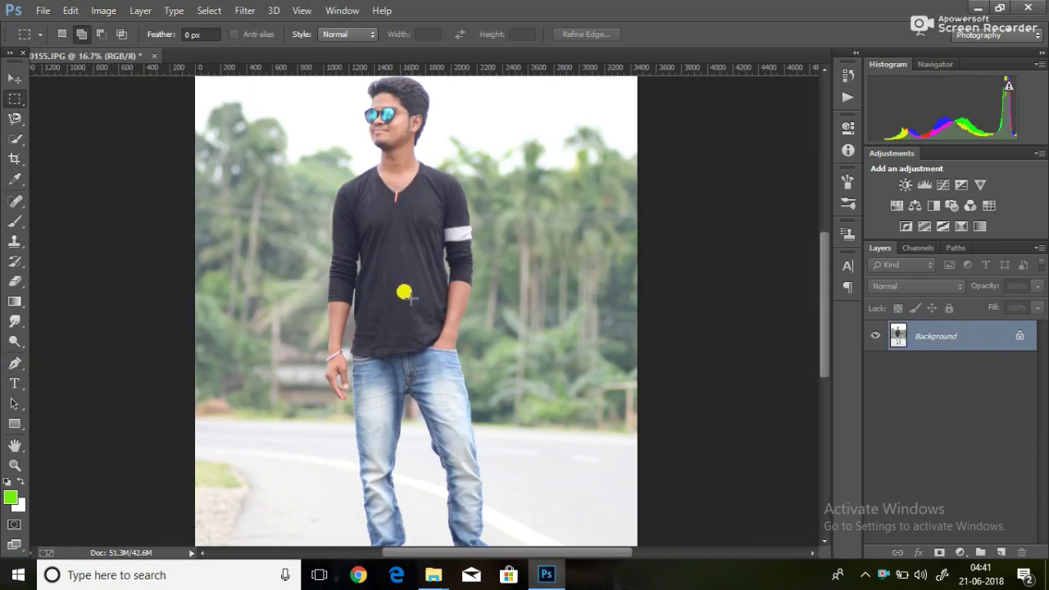
left_click_drag(820, 299, 820, 336)
Trace the man's legs and lower body with the Magnetic Lasso, then zoom in on the shirt
right_click(16, 127)
left_click(82, 150)
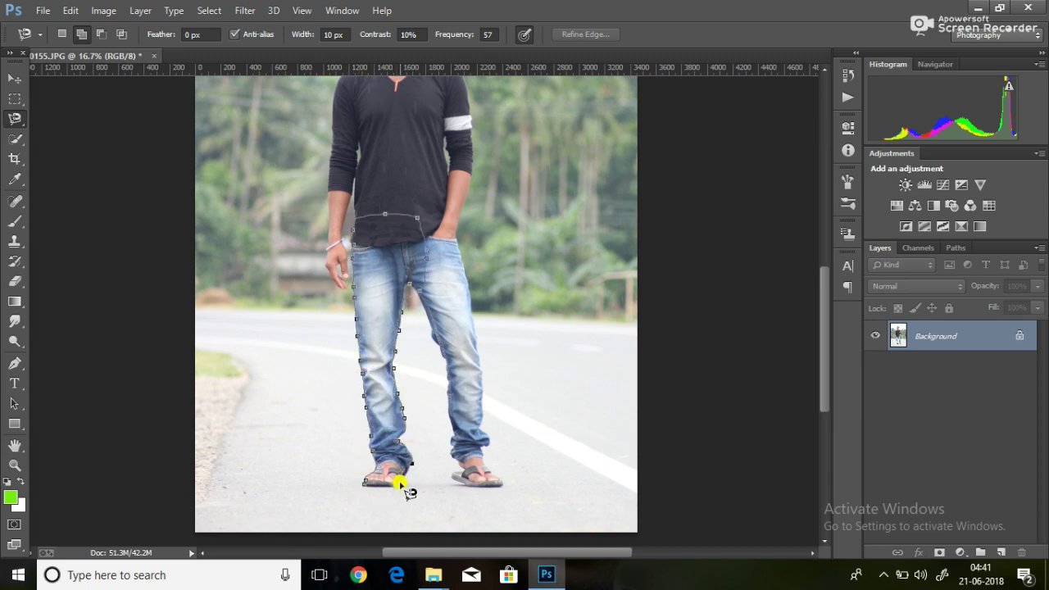
double_click(361, 483)
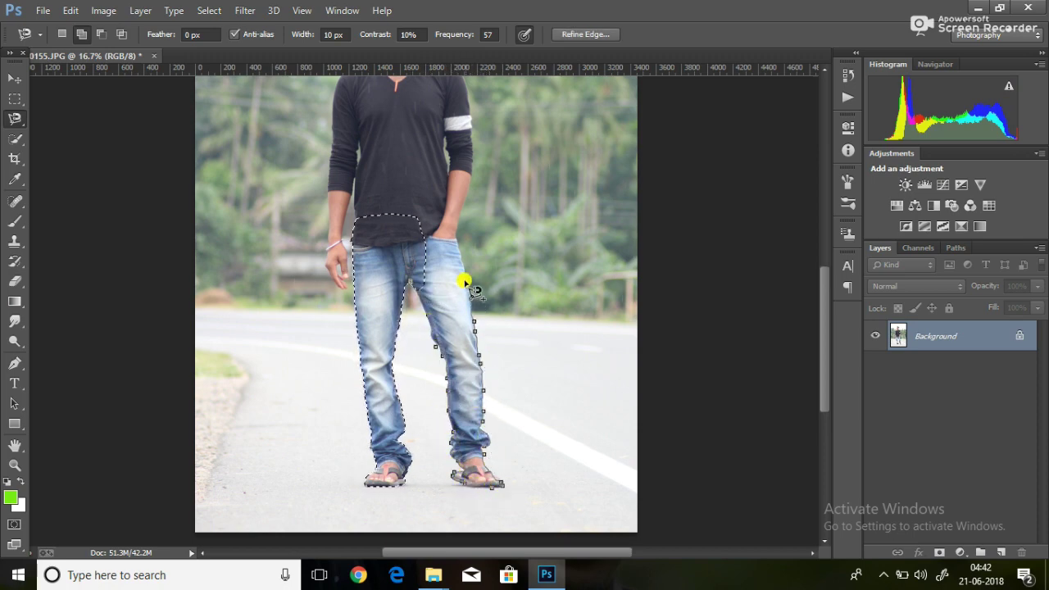
double_click(402, 265)
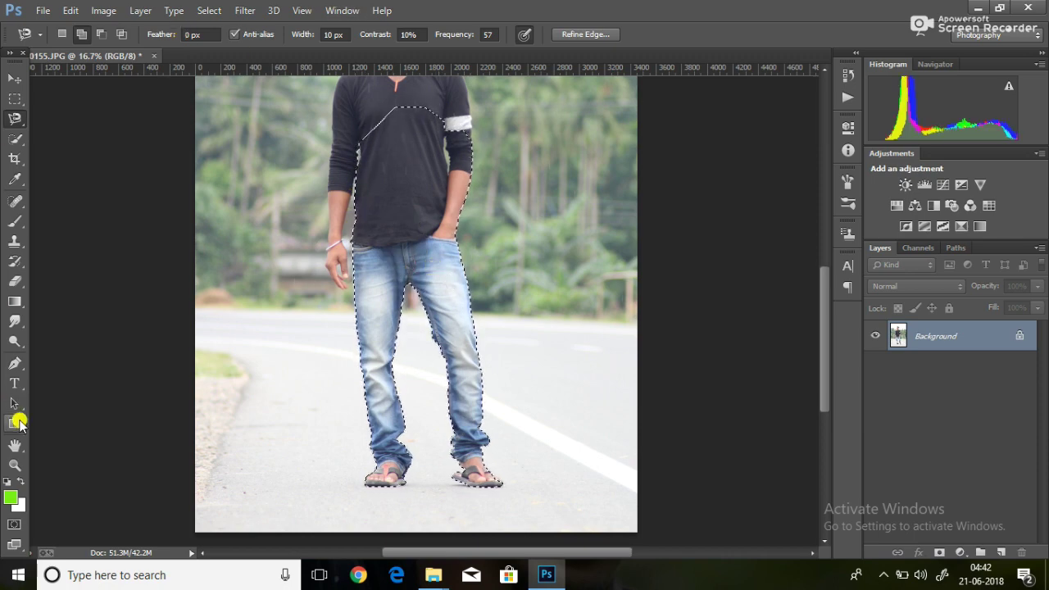
left_click(15, 465)
left_click(390, 140)
Add the whole shirt to the selection with the Magnetic Lasso, tracing along the collar
left_click_drag(825, 360, 827, 316)
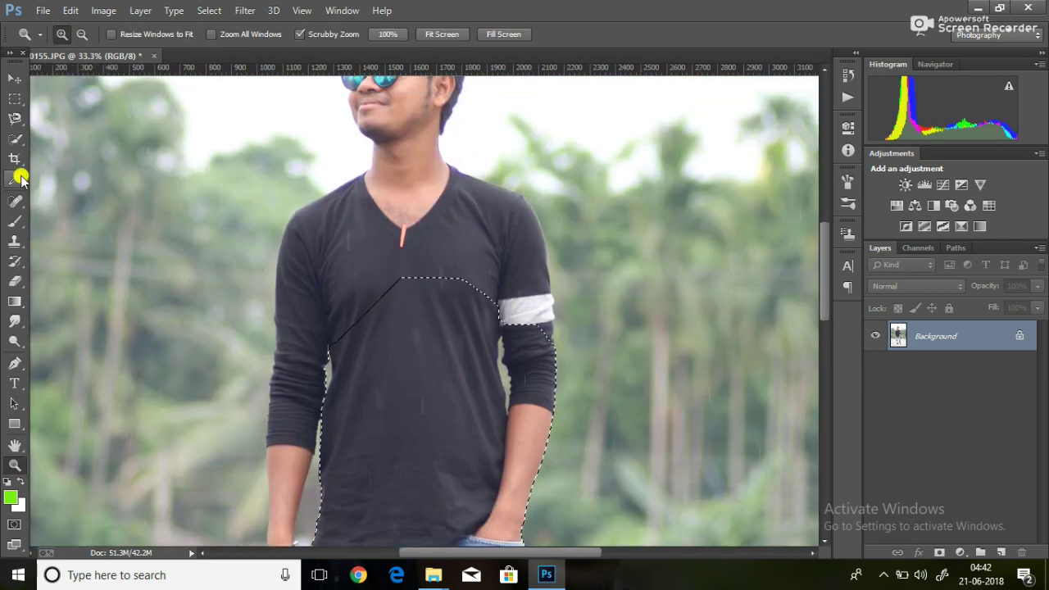
left_click_drag(15, 119, 74, 145)
left_click_drag(407, 166, 318, 198)
double_click(555, 350)
left_click_drag(562, 552, 515, 553)
Add the left arm and hand to the selection, then zoom to 100% on the arm
scroll(480, 265, "down", 3)
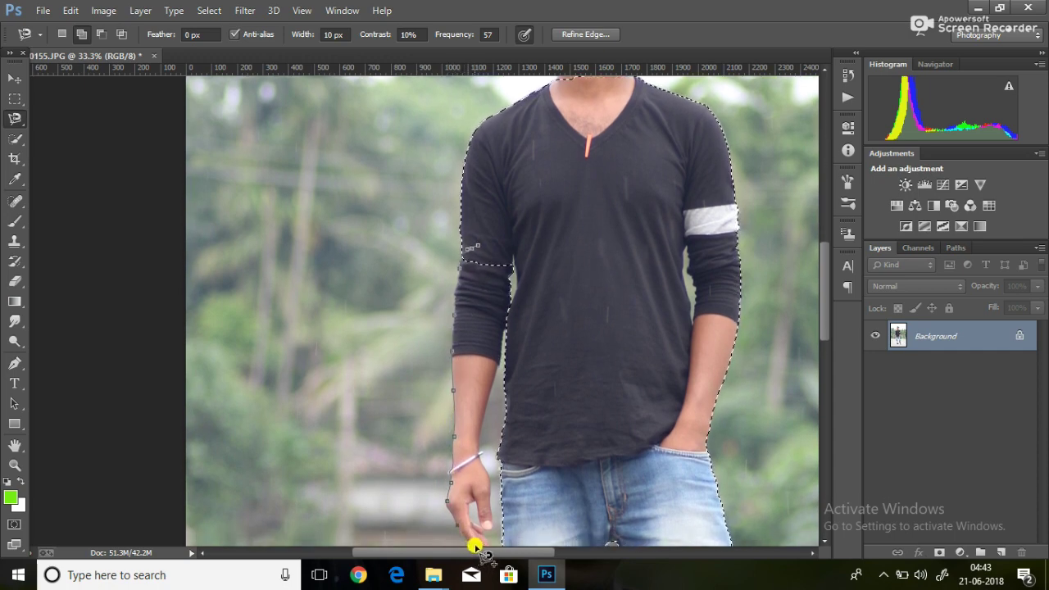
mouse_move(453, 498)
left_mouse_down()
mouse_move(492, 545)
mouse_move(480, 520)
mouse_move(482, 400)
left_mouse_up()
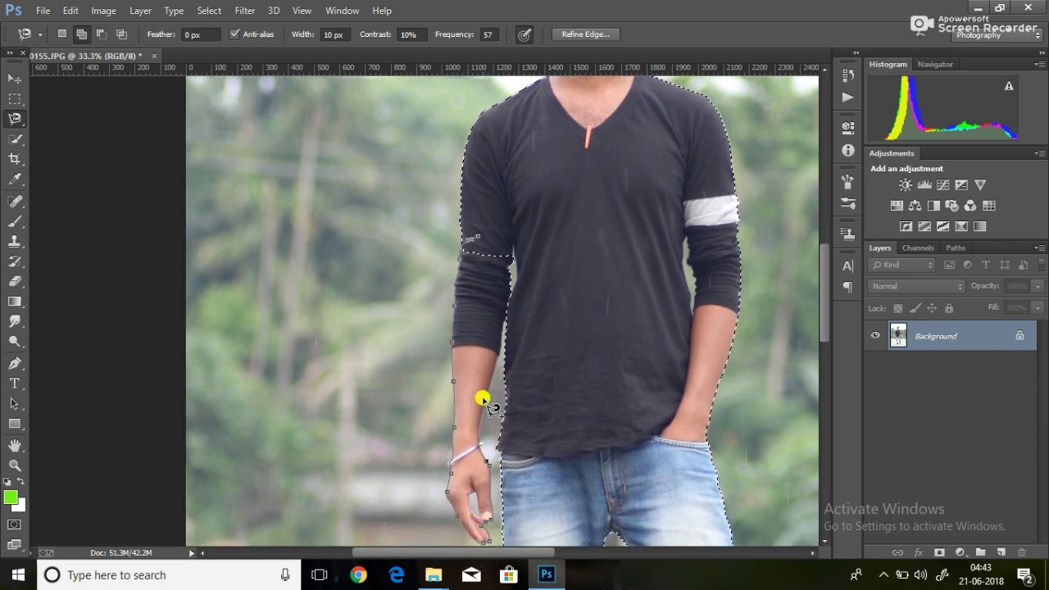
left_click(474, 238)
left_click(101, 34)
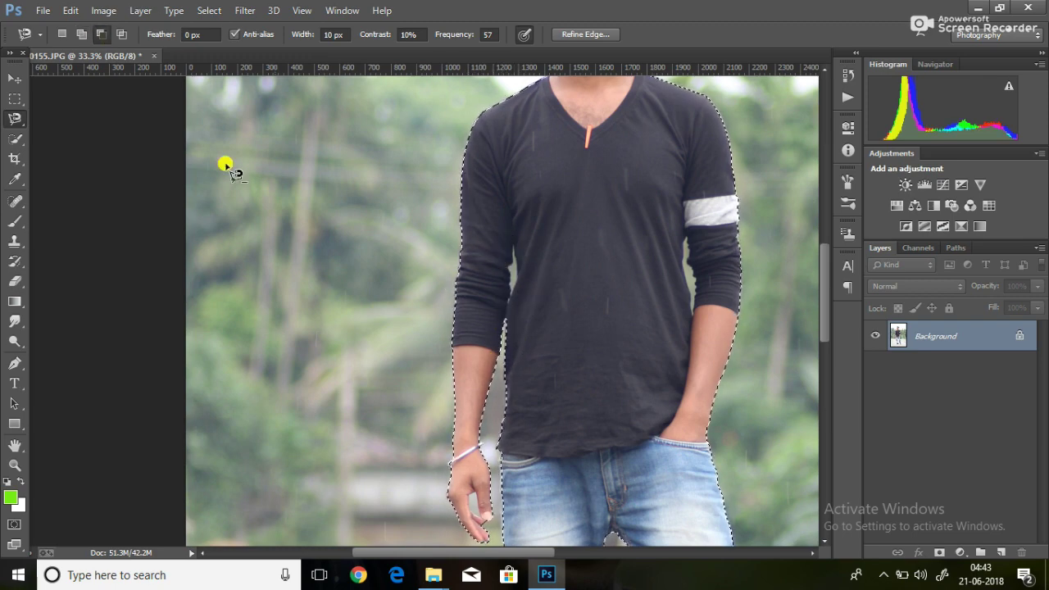
left_click(483, 255)
key("Escape")
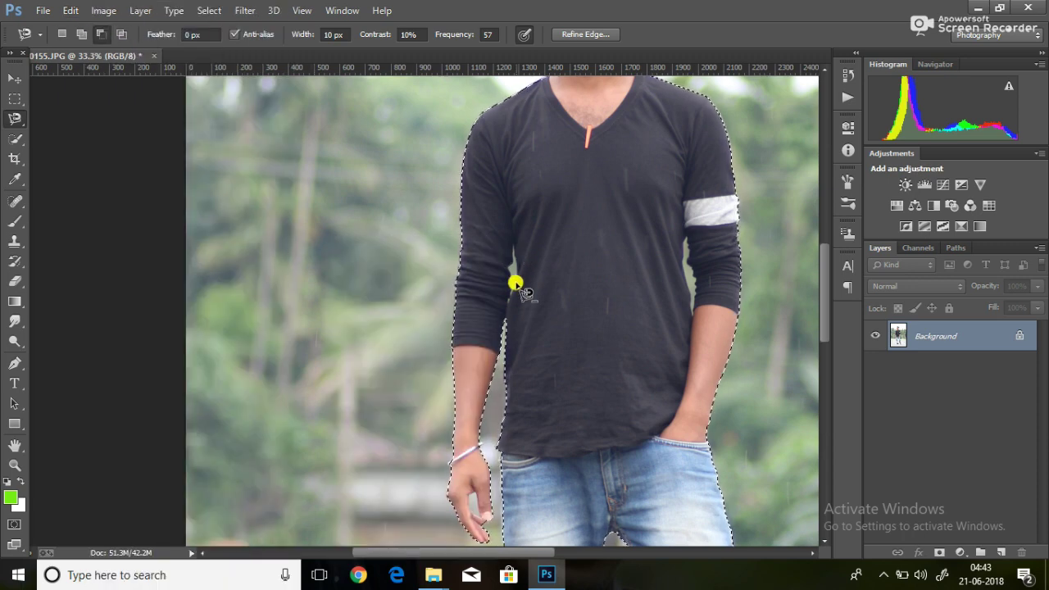
left_click(15, 464)
left_click(514, 277)
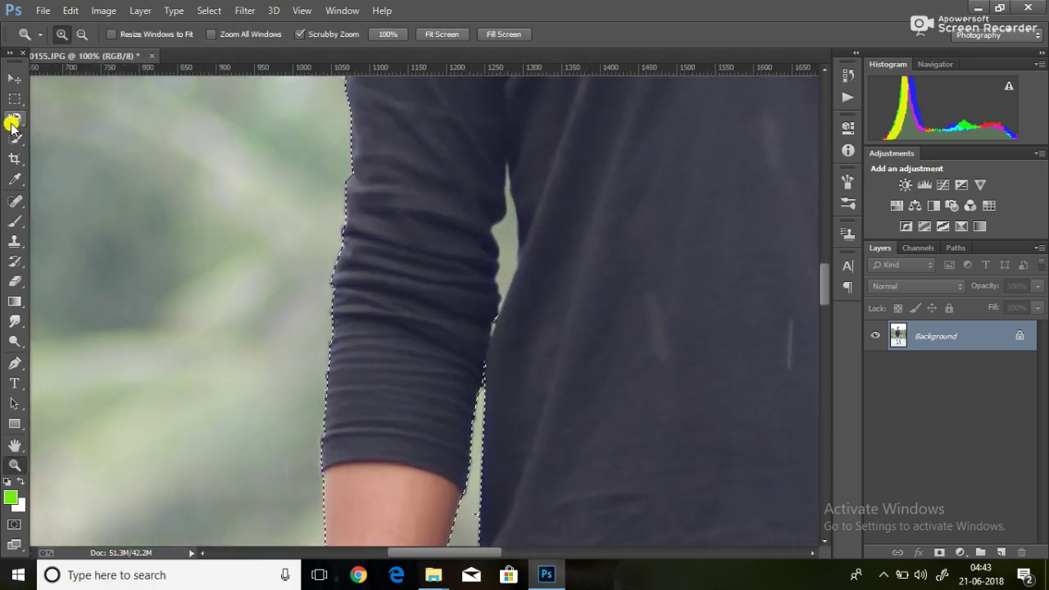
Subtract the background gap between the right-hand sleeve and torso from the selection
left_click(15, 118)
left_click(506, 166)
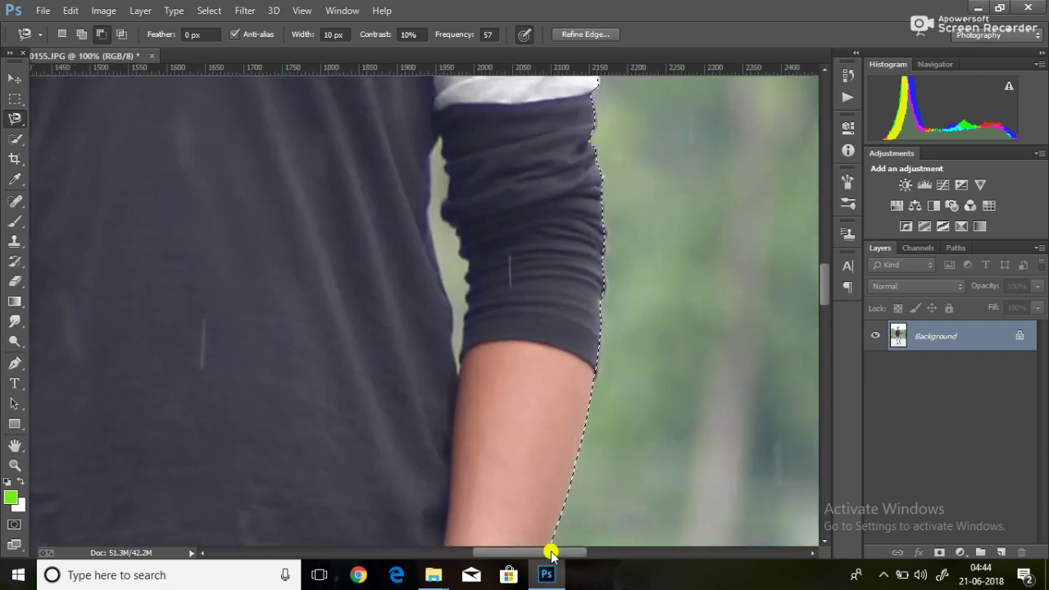
left_click_drag(460, 553, 545, 552)
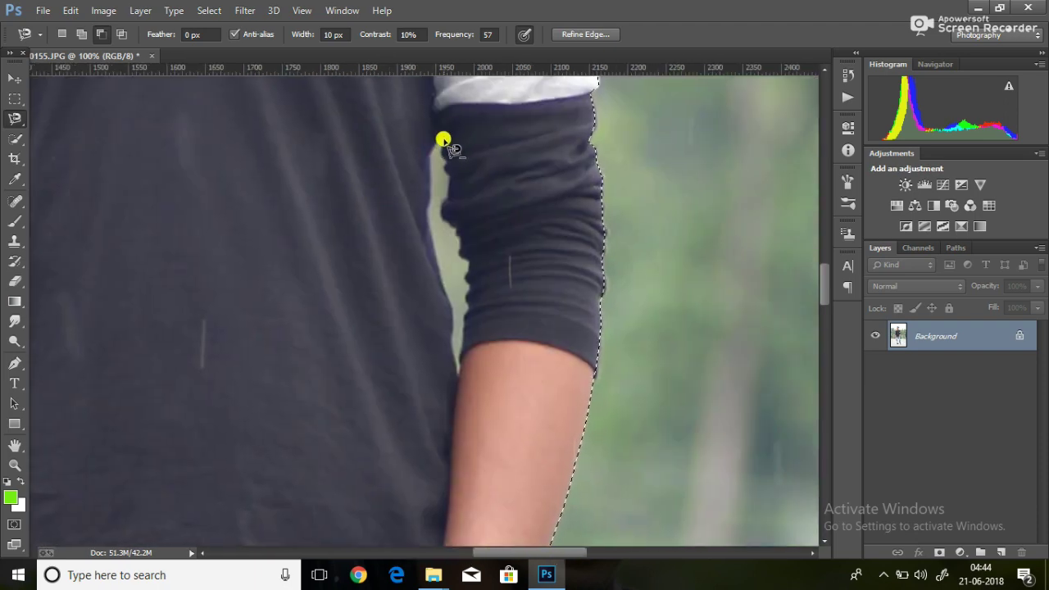
left_click(442, 141)
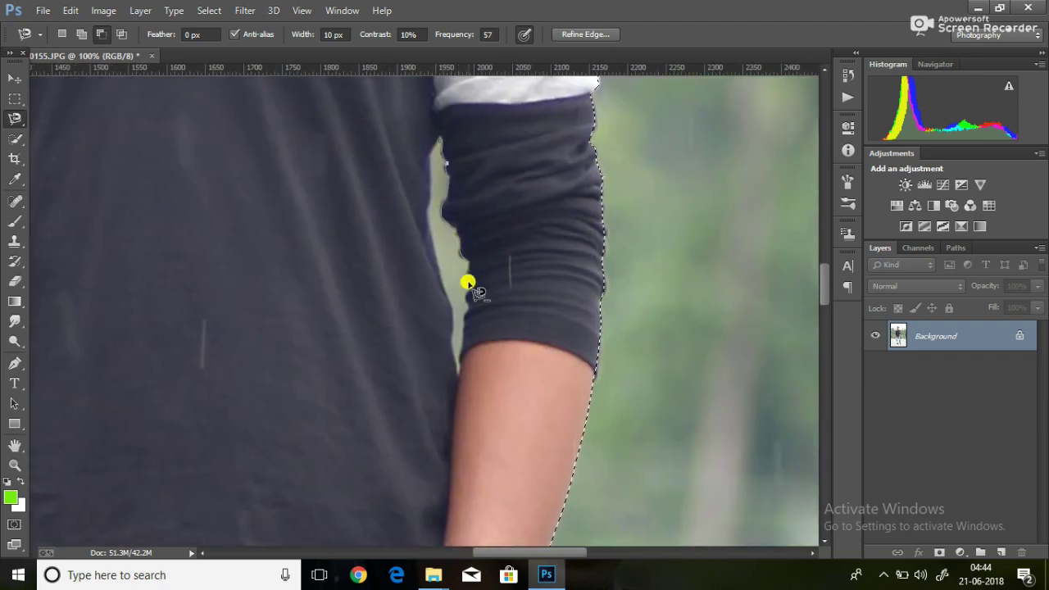
left_click(443, 141)
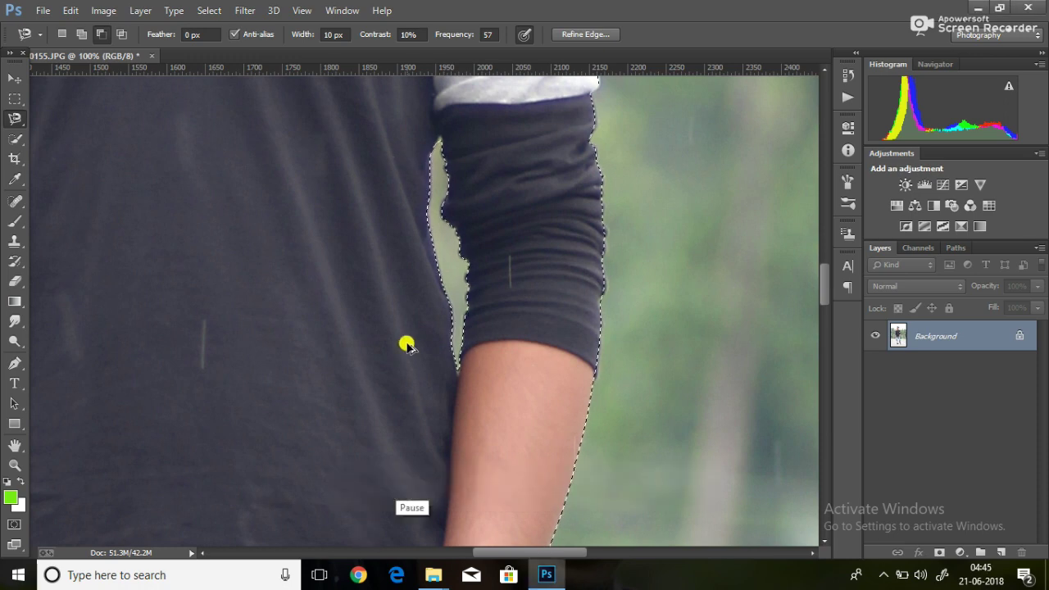
left_click_drag(823, 287, 821, 238)
Add the neck, face and hair to the selection with the Magnetic Lasso
left_click_drag(497, 552, 459, 552)
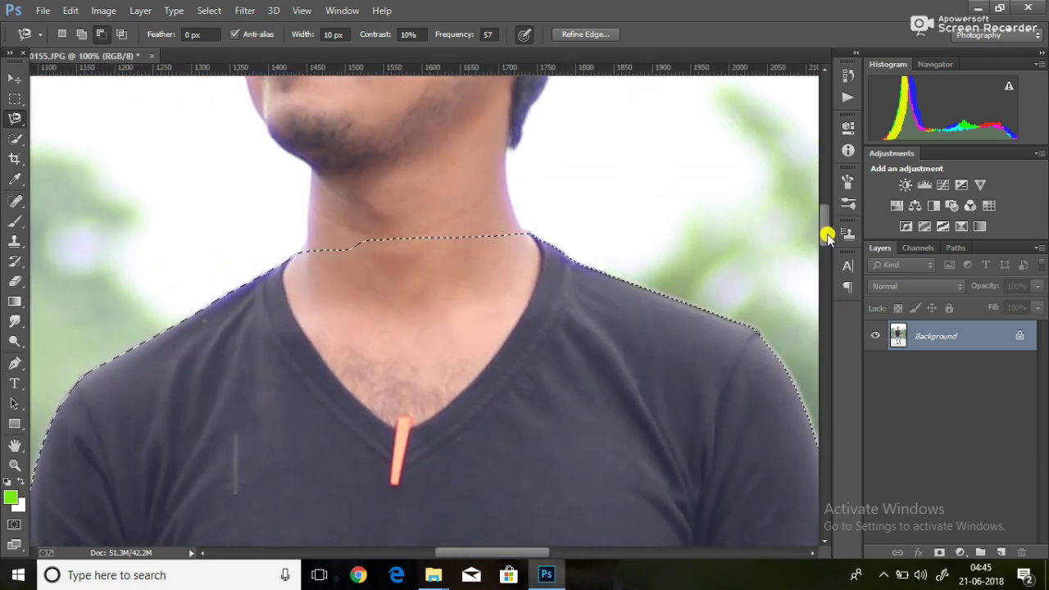
left_click_drag(823, 234, 823, 211)
left_click_drag(8, 118, 90, 151)
left_click(528, 378)
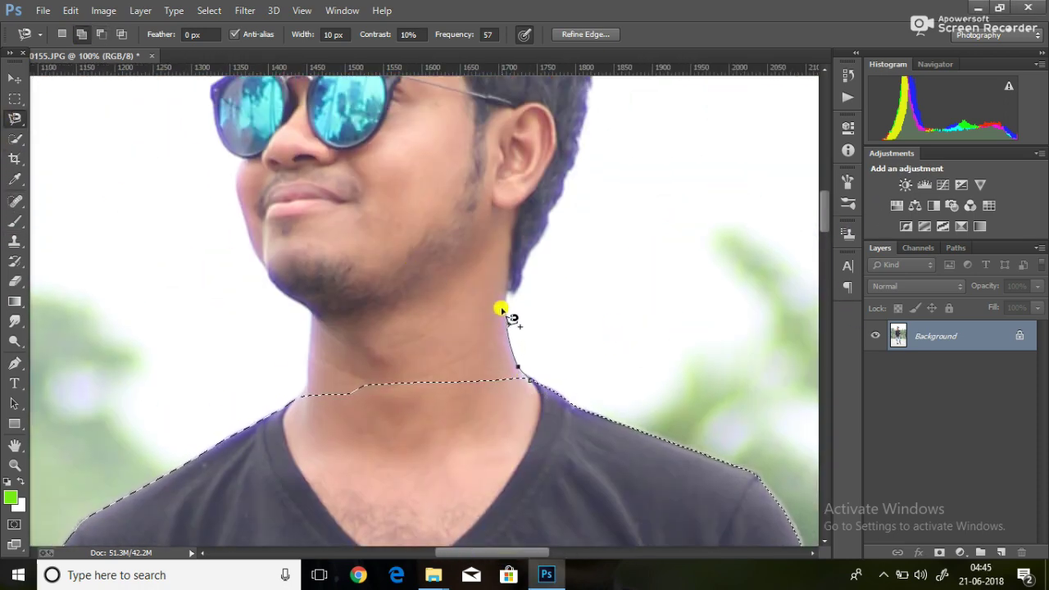
scroll(491, 105, "up", 2)
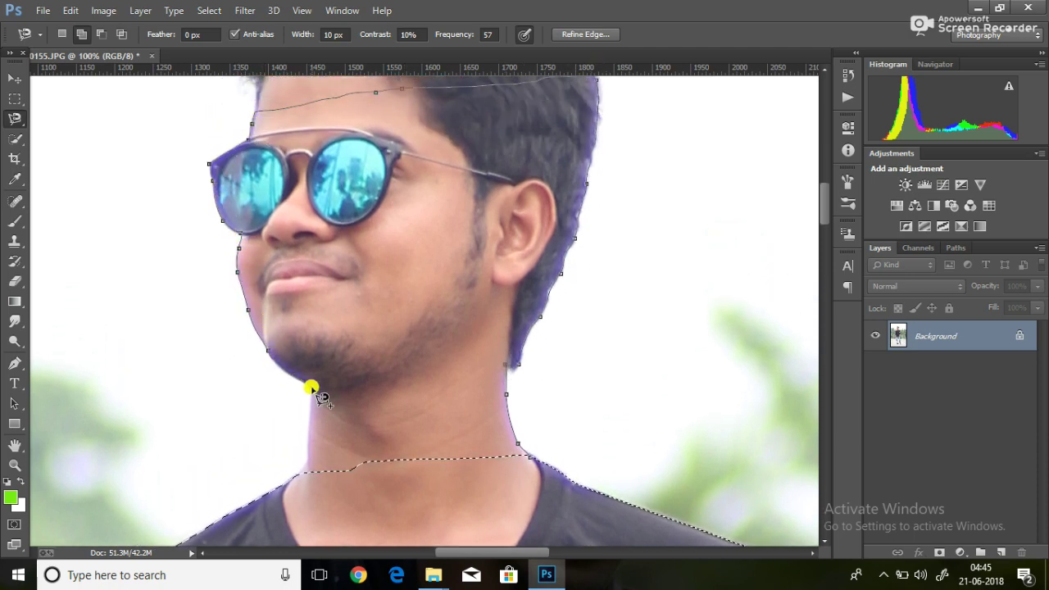
left_click(530, 459)
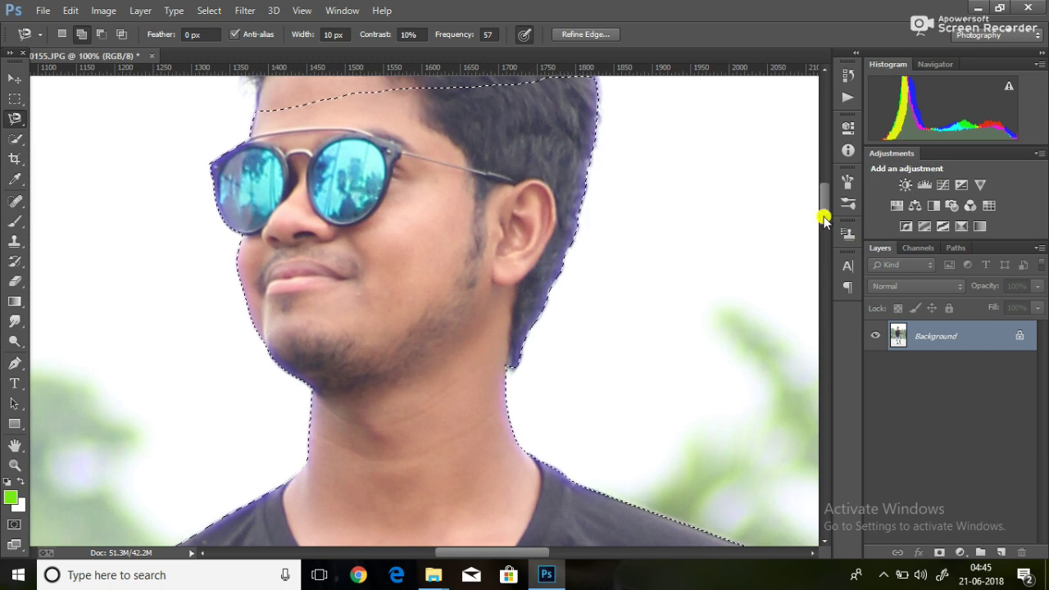
scroll(824, 219, "up", 6)
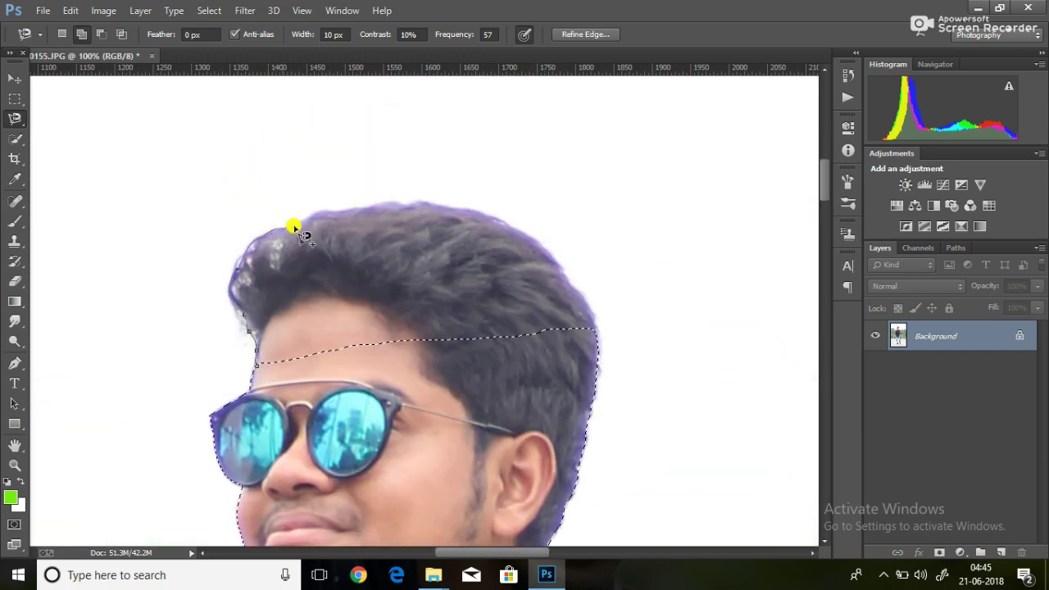
left_click(276, 382)
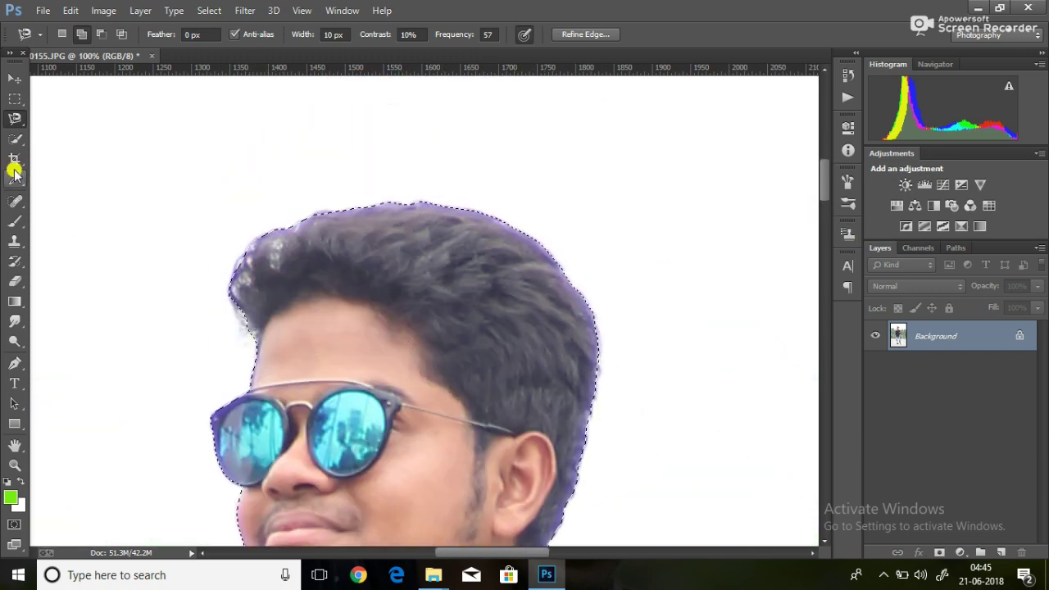
Zoom out to the whole photo and copy the selected man
left_click(15, 464)
left_click(82, 33)
left_click_drag(368, 245, 304, 245)
key("ctrl+c")
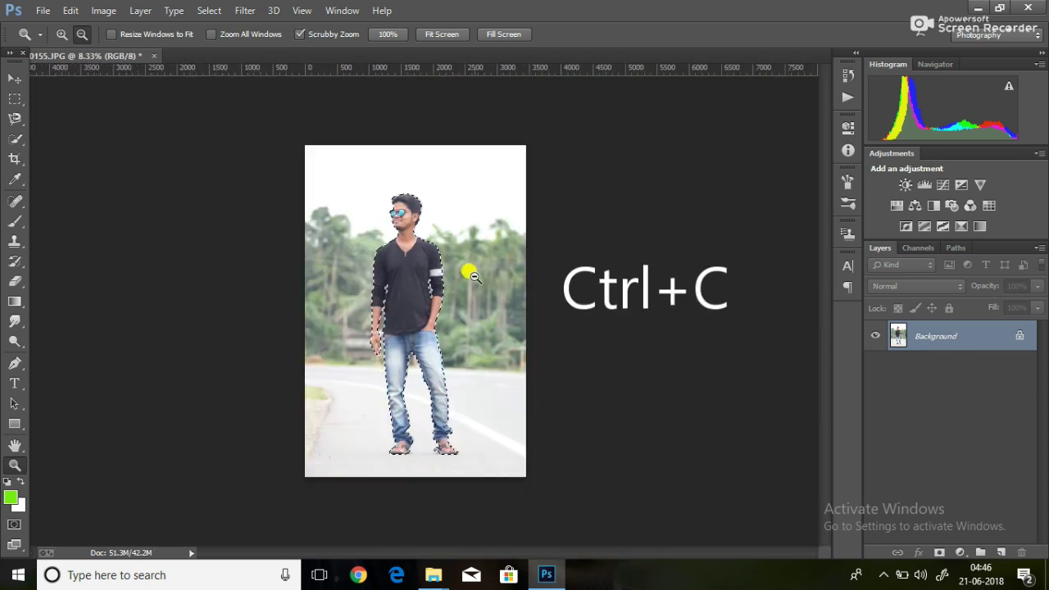
Paste the man onto Layer 1 and hide the Background layer
key("ctrl+v")
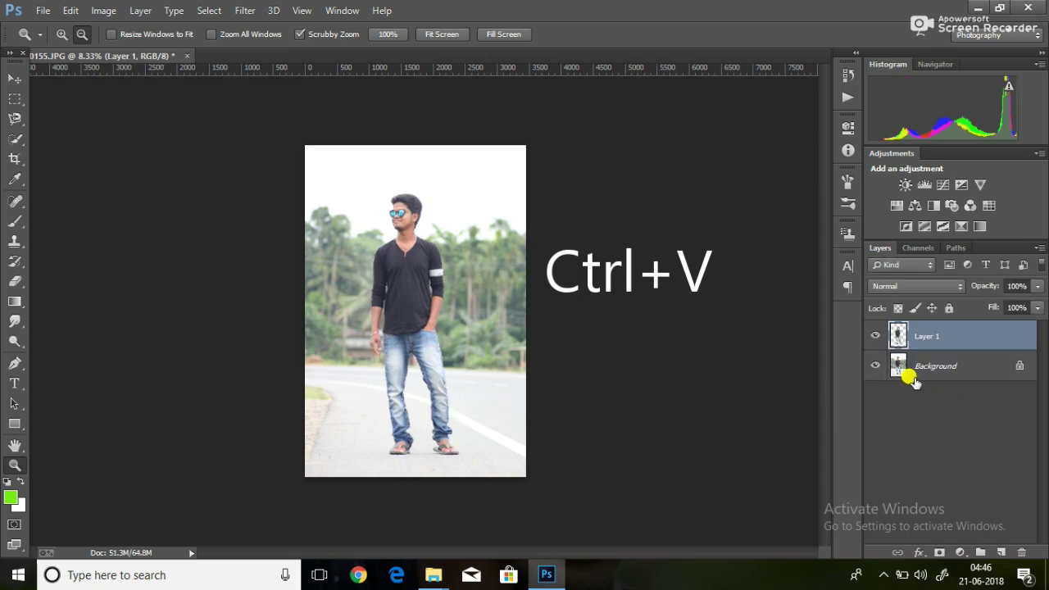
left_click(874, 366)
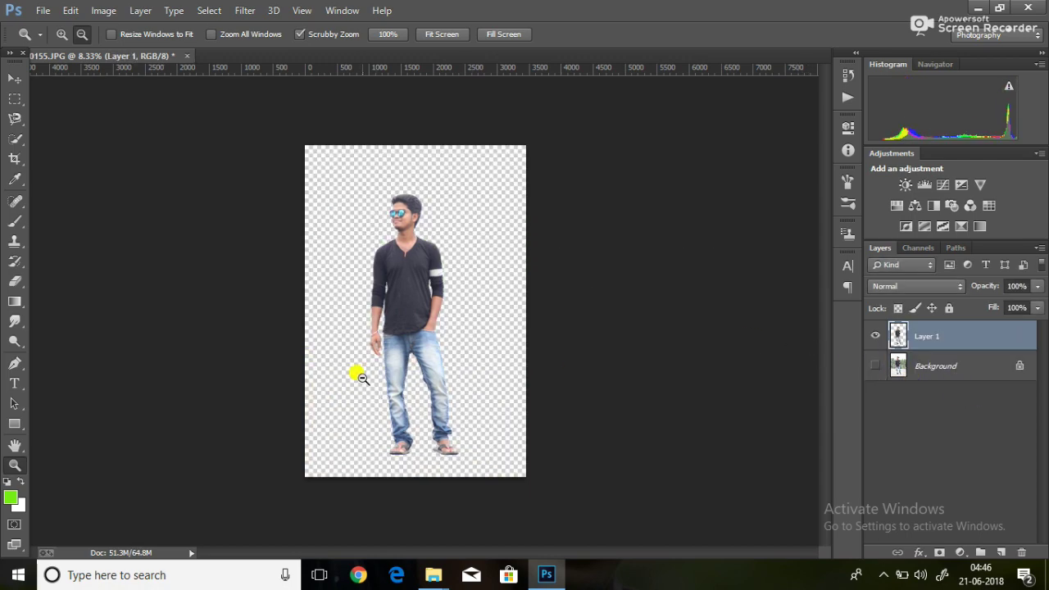
scroll(513, 147, "down", 3)
left_click(33, 150)
Open the beach image from the Desktop and dock it beside the man's document
scroll(496, 298, "down", 5)
scroll(522, 245, "up", 5)
double_click(168, 139)
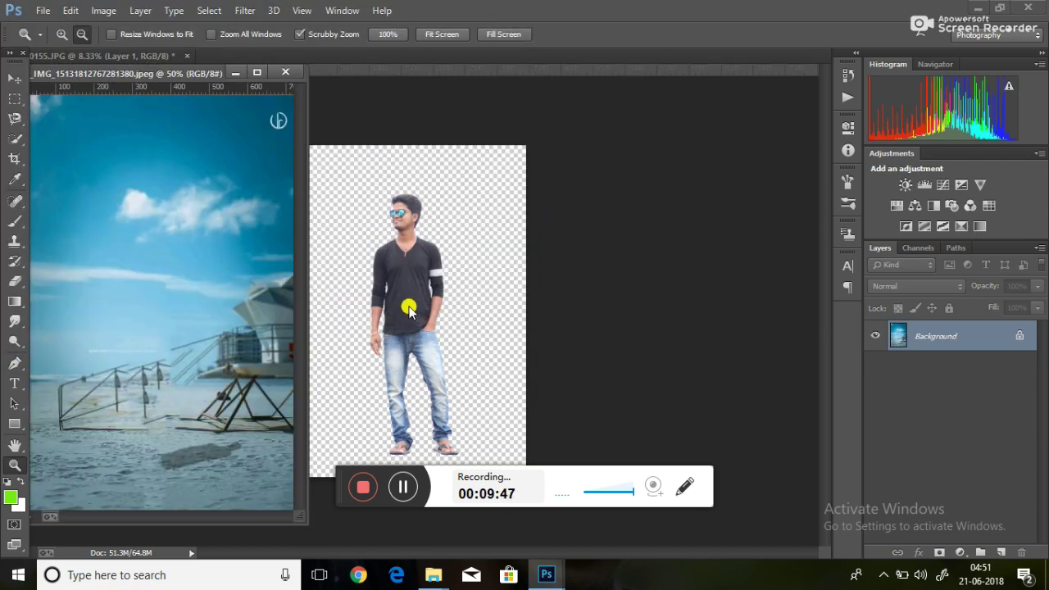
left_click_drag(163, 73, 335, 59)
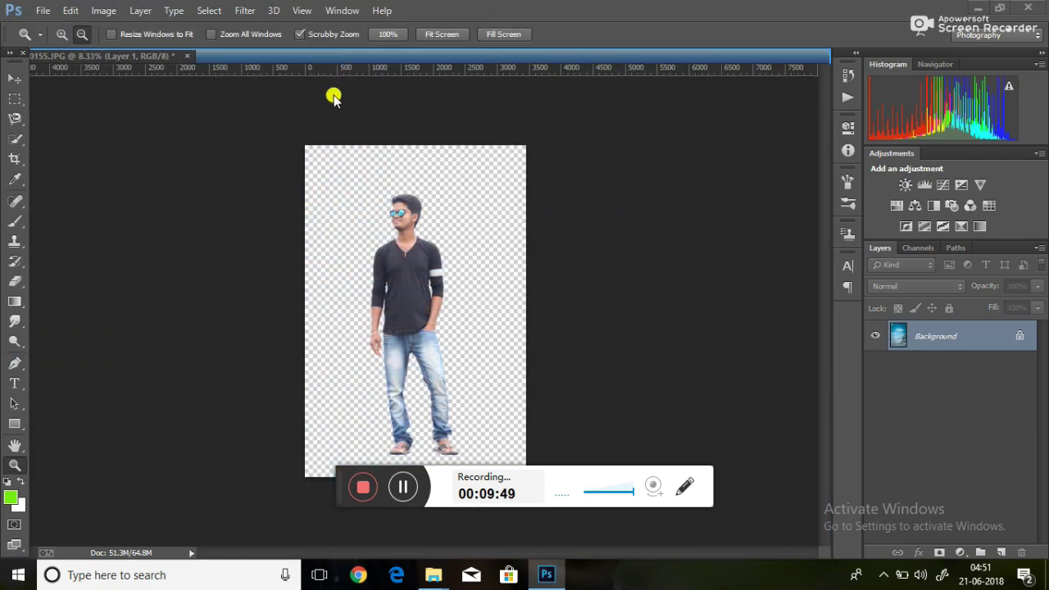
key("ctrl+Tab")
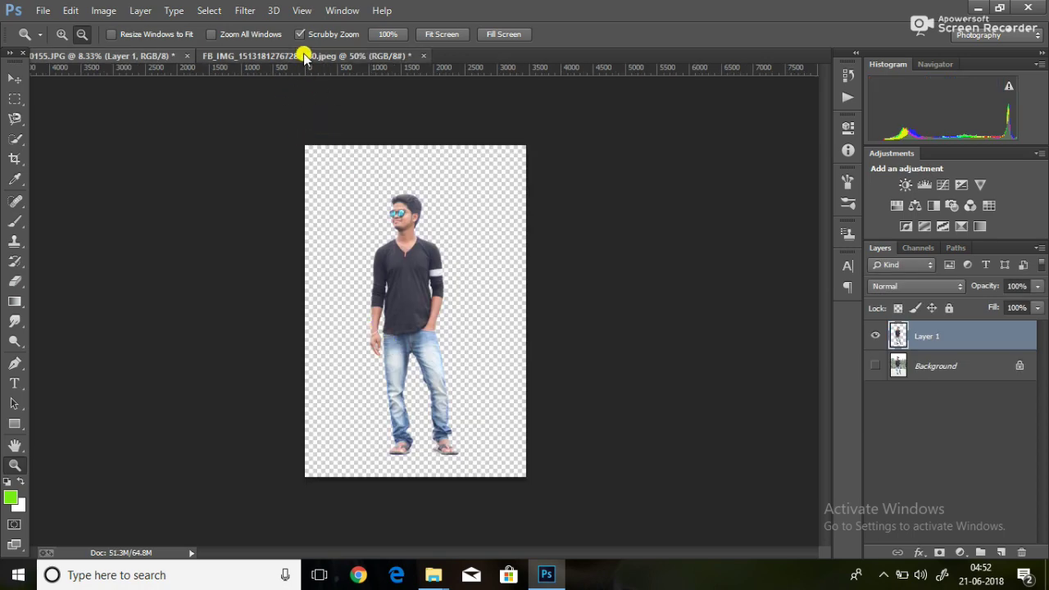
left_click(308, 56)
Move the beach into the man's document, scale it to fill the canvas, and stack Layer 1 above
left_click(15, 78)
mouse_move(343, 106)
left_mouse_down()
mouse_move(173, 55)
mouse_move(166, 70)
mouse_move(368, 205)
mouse_move(517, 144)
left_mouse_up()
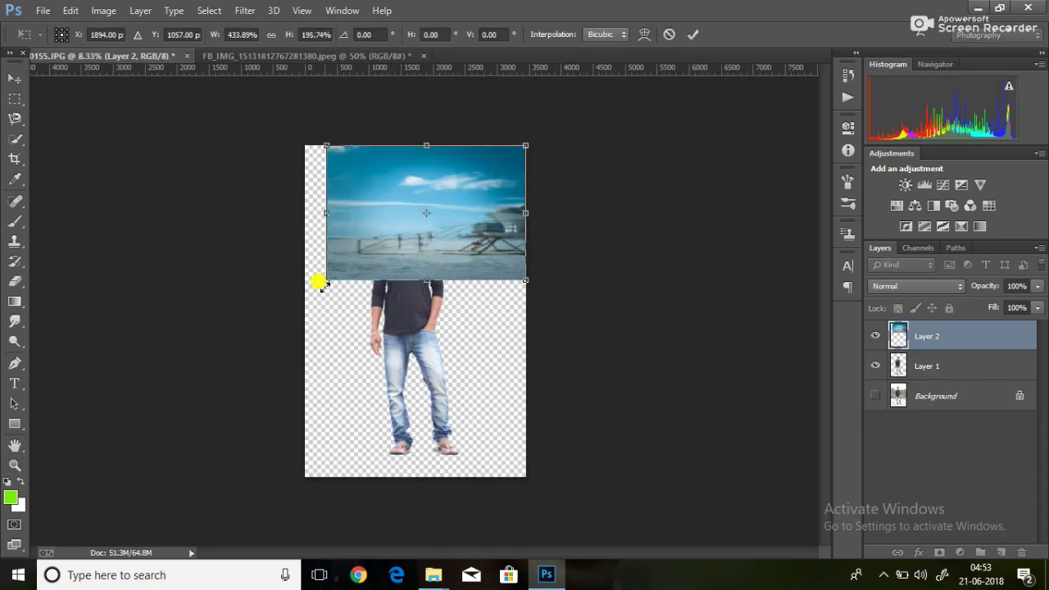
left_click_drag(319, 281, 305, 476)
left_click(693, 36)
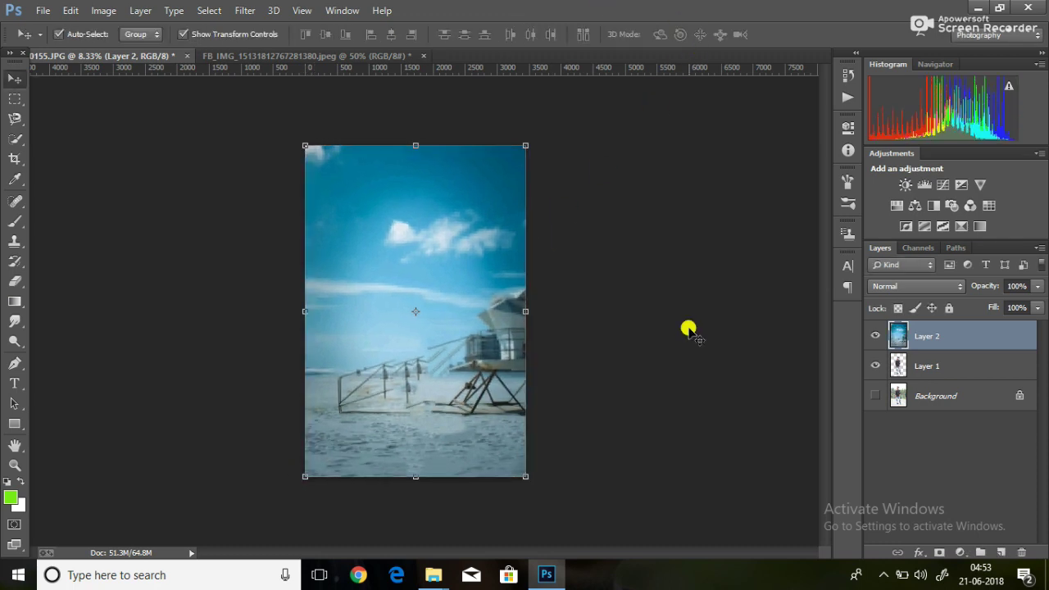
left_click_drag(946, 367, 931, 357)
left_click_drag(422, 303, 430, 299)
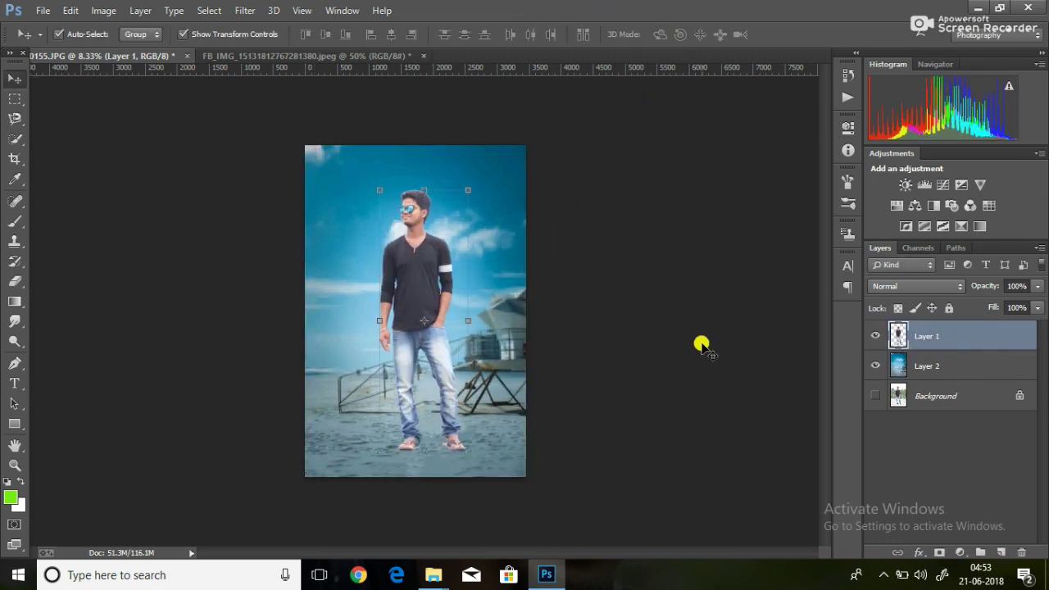
Duplicate Layer 1 and scale the copy slightly smaller, shifting it right
right_click(954, 335)
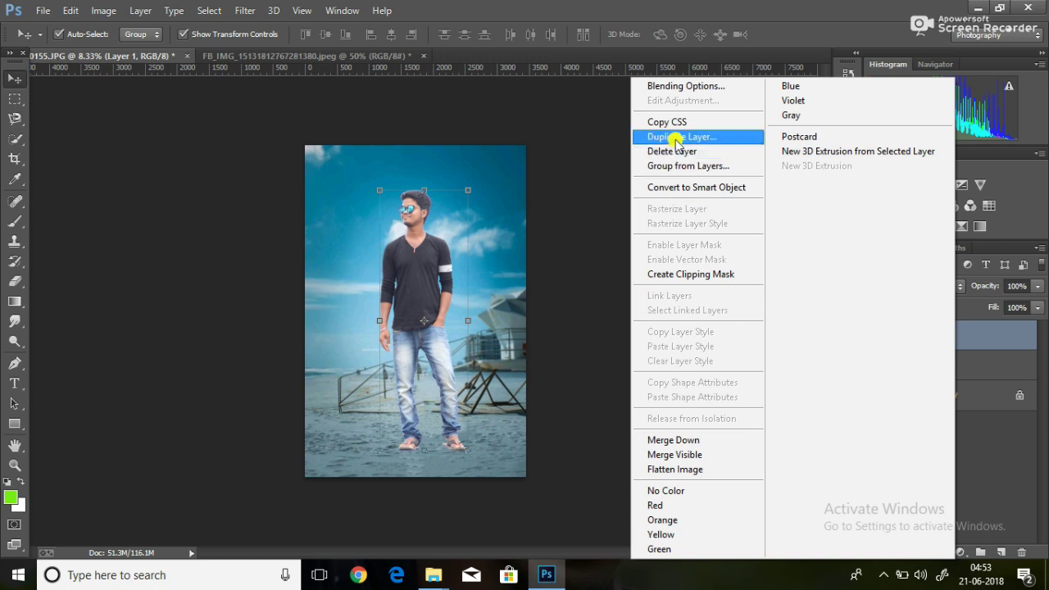
left_click(679, 137)
left_click(677, 174)
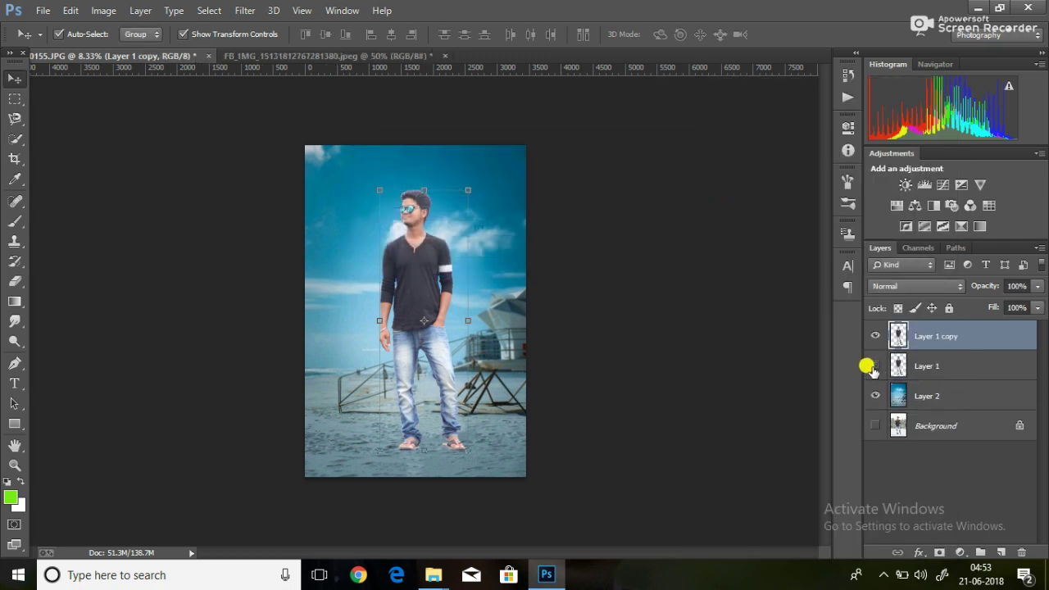
left_click(16, 466)
left_click(422, 318)
left_click(18, 72)
key("ctrl+t")
left_click_drag(482, 114, 456, 221)
mouse_move(424, 300)
left_mouse_down()
mouse_move(449, 301)
mouse_move(447, 293)
left_mouse_up()
key("Return")
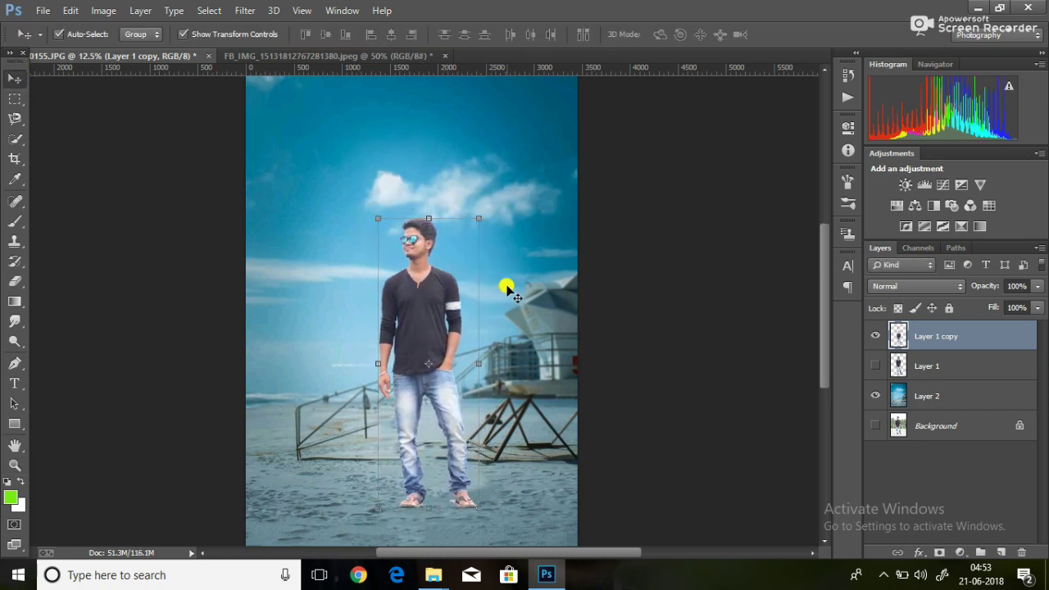
Delete the original Layer 1 and duplicate Layer 1 copy into Layer 1 copy 2
left_click(923, 373)
left_click(1021, 552)
left_click(492, 218)
left_click(950, 344)
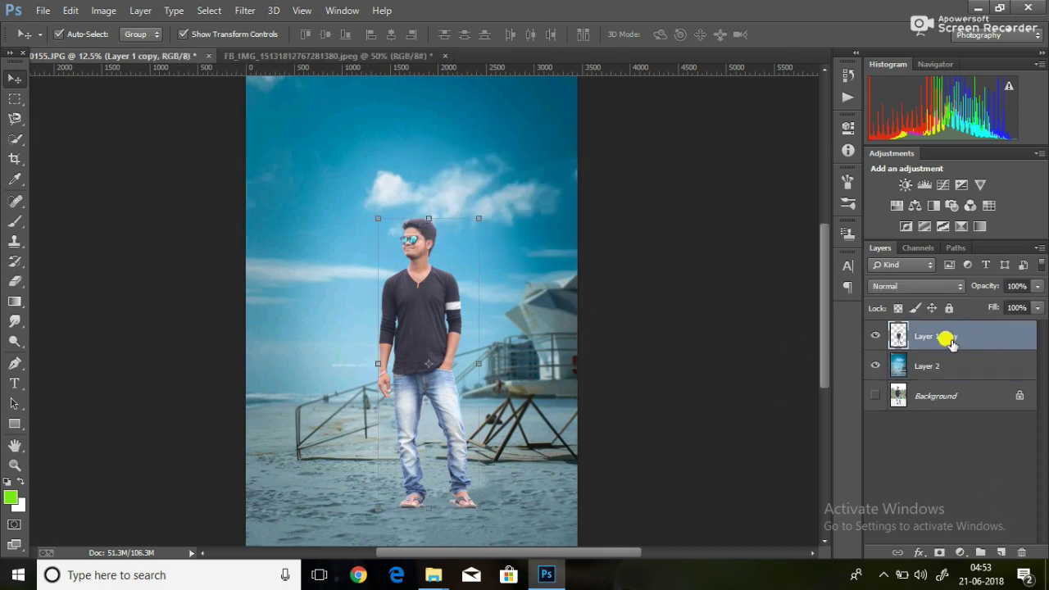
right_click(934, 337)
left_click(680, 141)
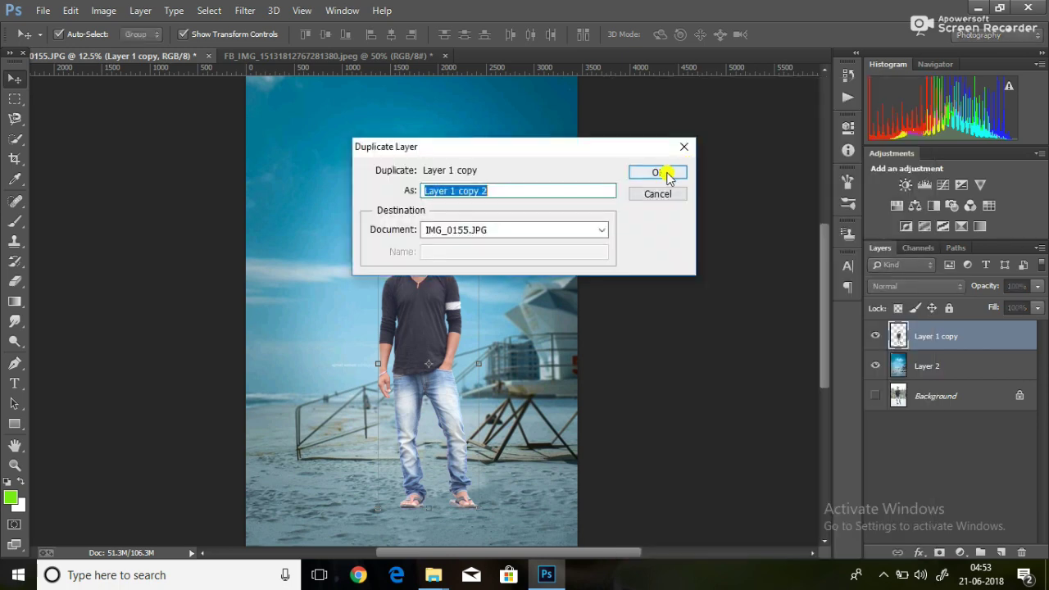
left_click(659, 172)
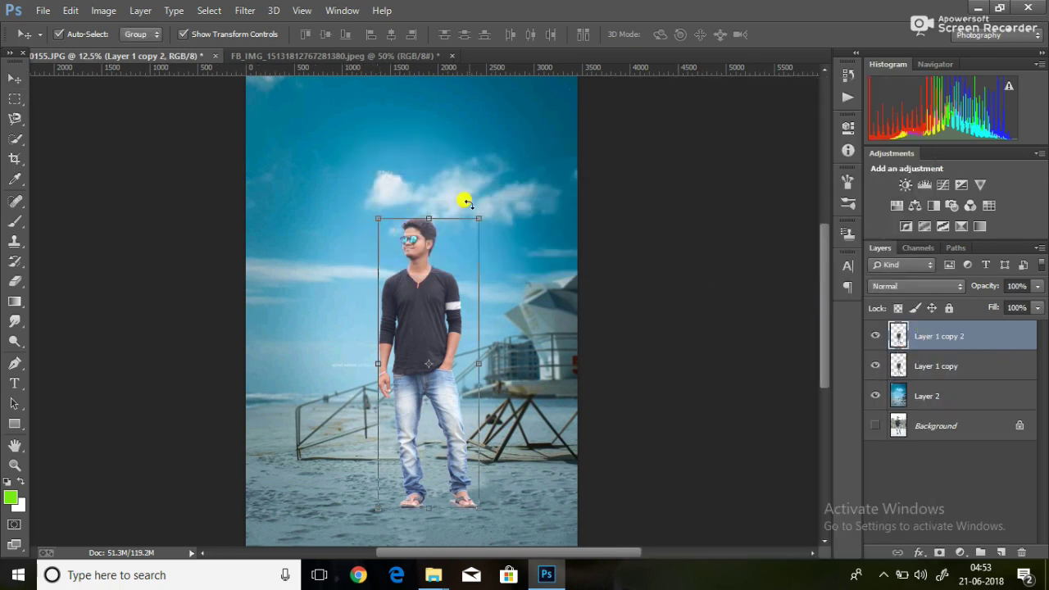
Flip, rotate and scale Layer 1 copy 2 across the sand from the feet, behind Layer 1 copy
mouse_move(464, 202)
left_mouse_down()
mouse_move(530, 347)
mouse_move(590, 385)
left_mouse_up()
mouse_move(526, 368)
left_mouse_down()
mouse_move(539, 440)
mouse_move(538, 429)
left_mouse_up()
left_click_drag(674, 377, 695, 388)
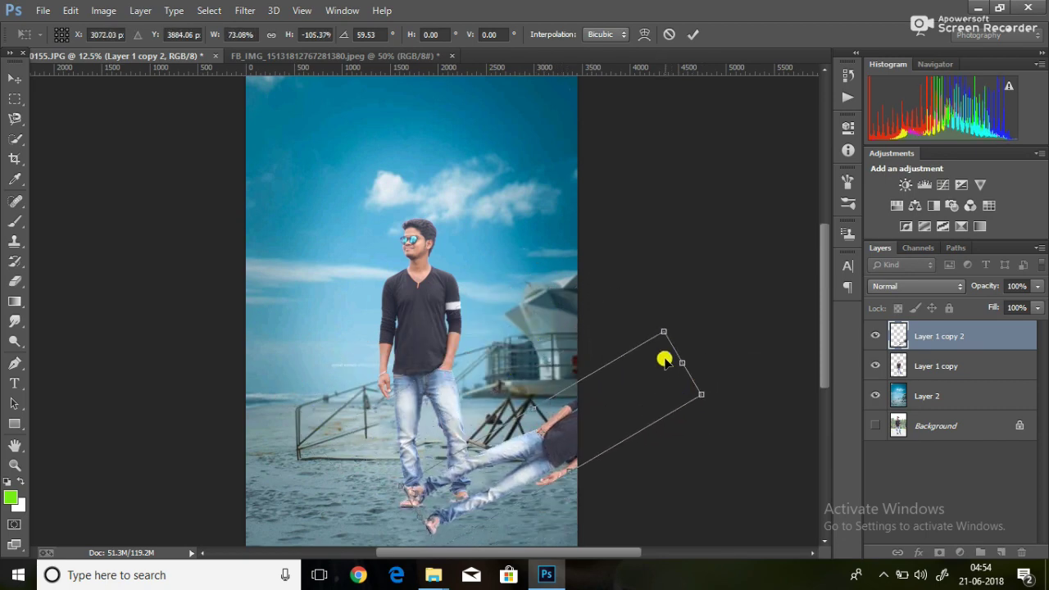
left_click_drag(686, 313, 699, 341)
mouse_move(656, 385)
left_mouse_down()
mouse_move(604, 428)
mouse_move(612, 453)
left_mouse_up()
key("ctrl+[")
mouse_move(573, 484)
left_mouse_down()
mouse_move(543, 398)
mouse_move(626, 412)
mouse_move(568, 448)
mouse_move(590, 519)
mouse_move(568, 481)
left_mouse_up()
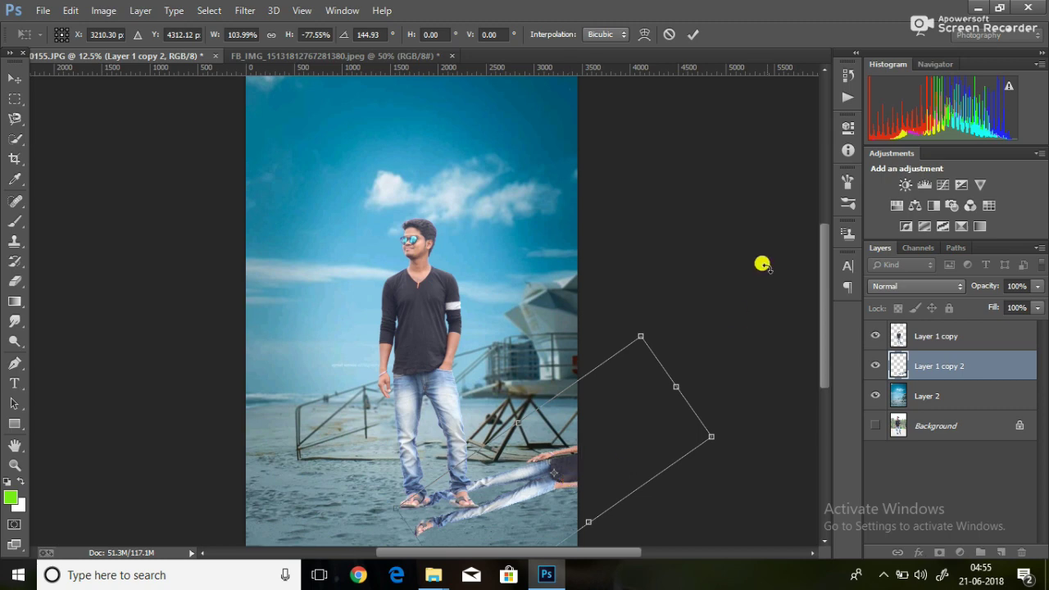
left_click_drag(589, 516, 571, 492)
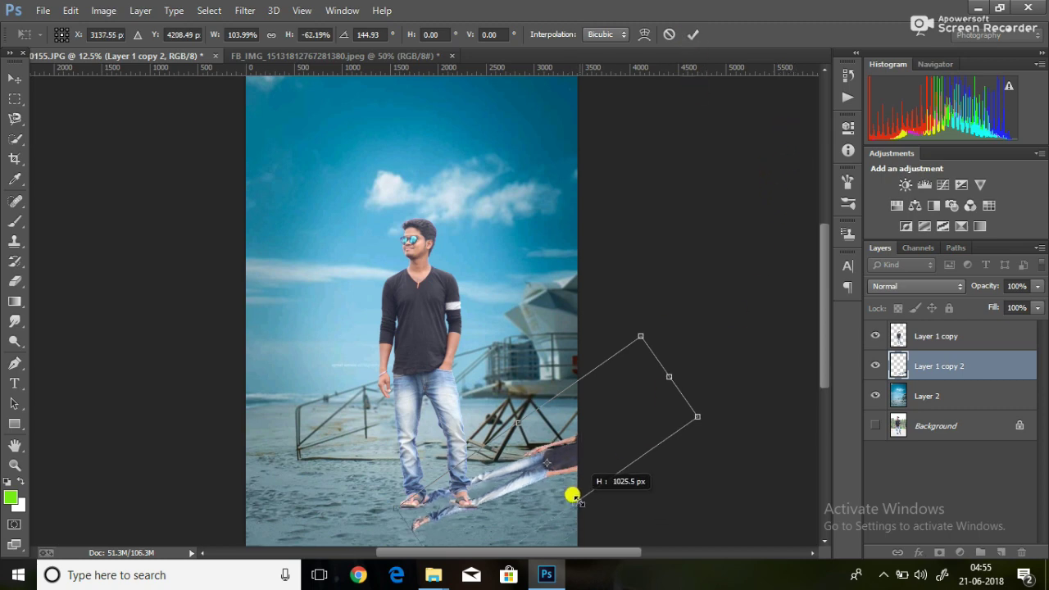
left_click(692, 34)
left_click(104, 10)
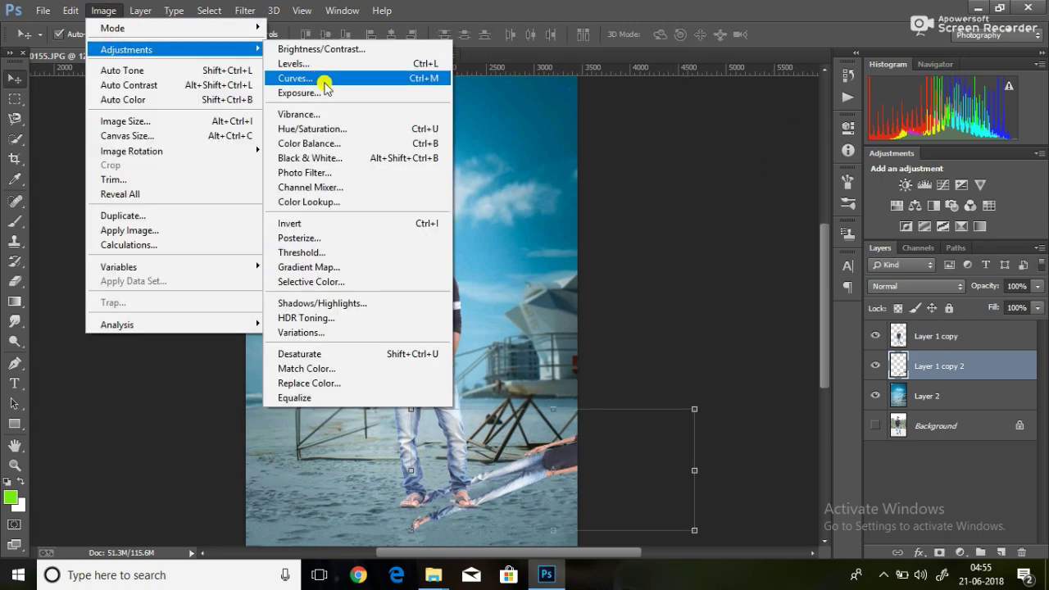
Darken the shadow copy with Exposure -8.29 and lower its opacity to 38%
mouse_move(127, 49)
left_click(319, 90)
left_click_drag(675, 196, 611, 198)
key("Return")
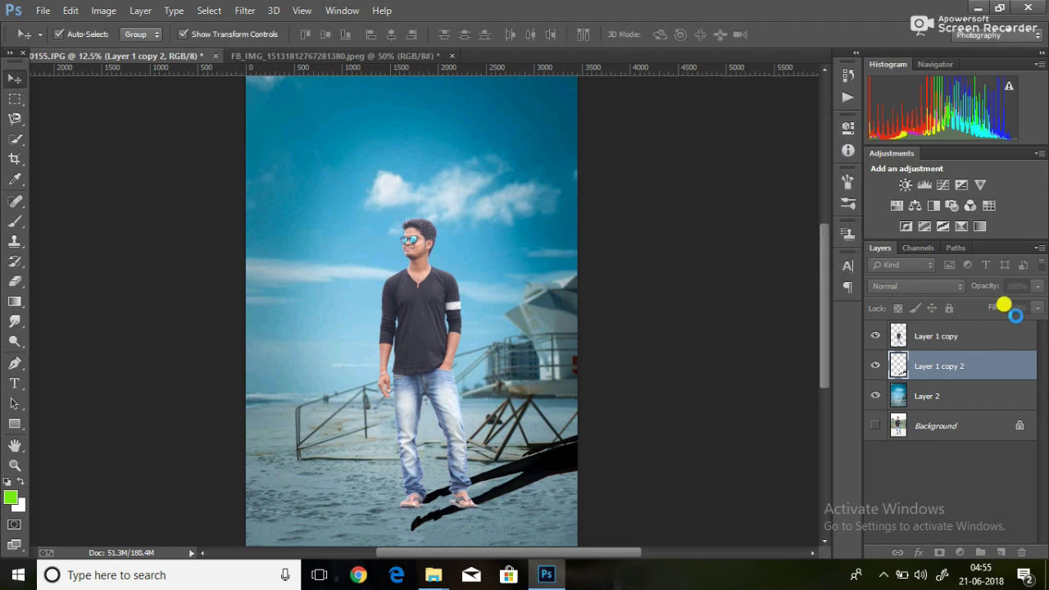
left_click_drag(1037, 286, 990, 303)
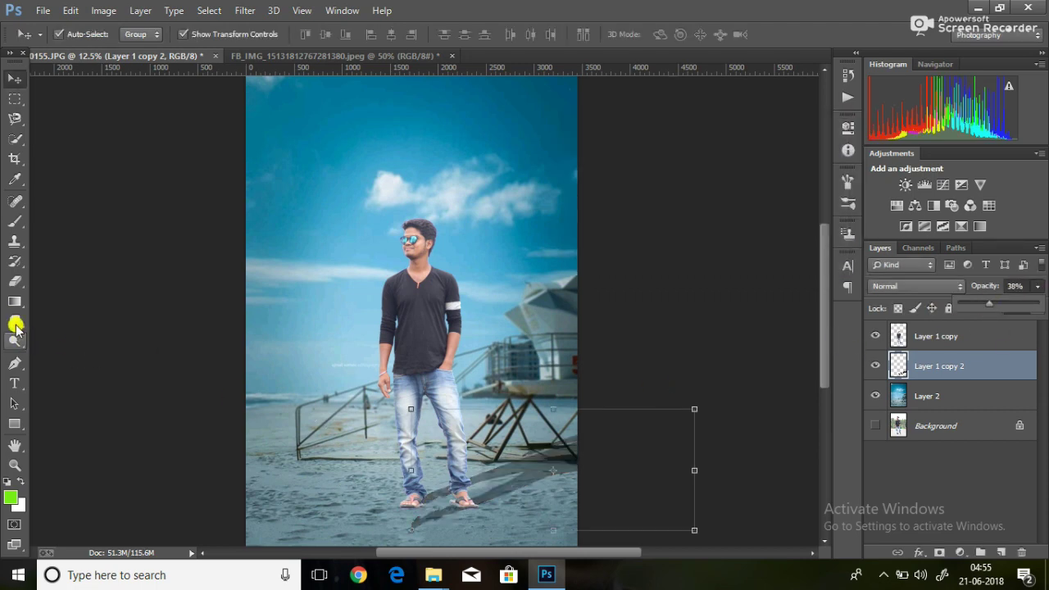
key("e")
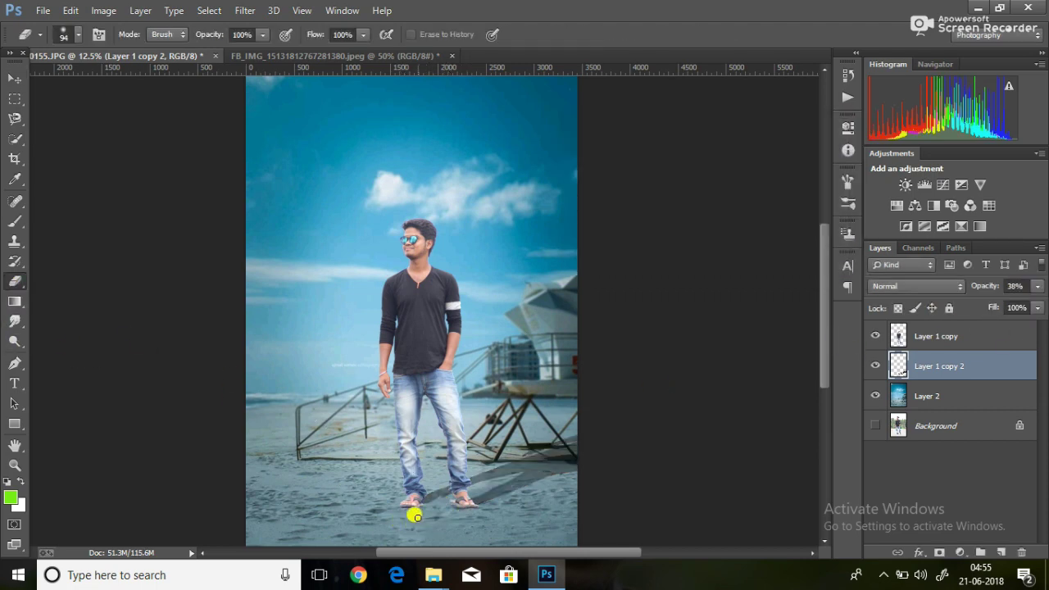
Soften the shadow with Gaussian Blur and set its opacity to 36%
left_click(245, 10)
left_click(492, 300)
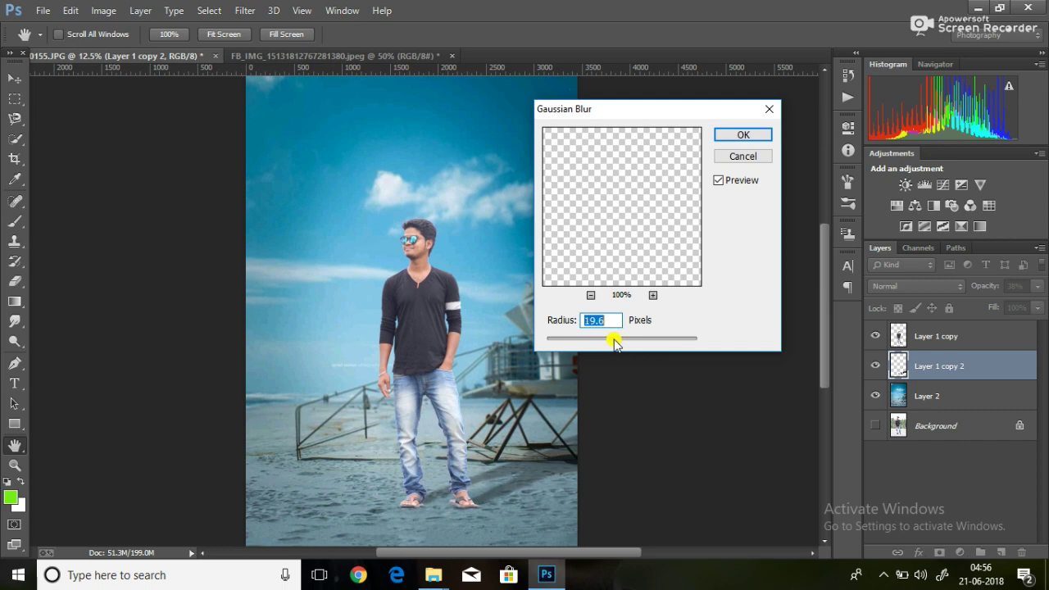
left_click(740, 136)
key("e")
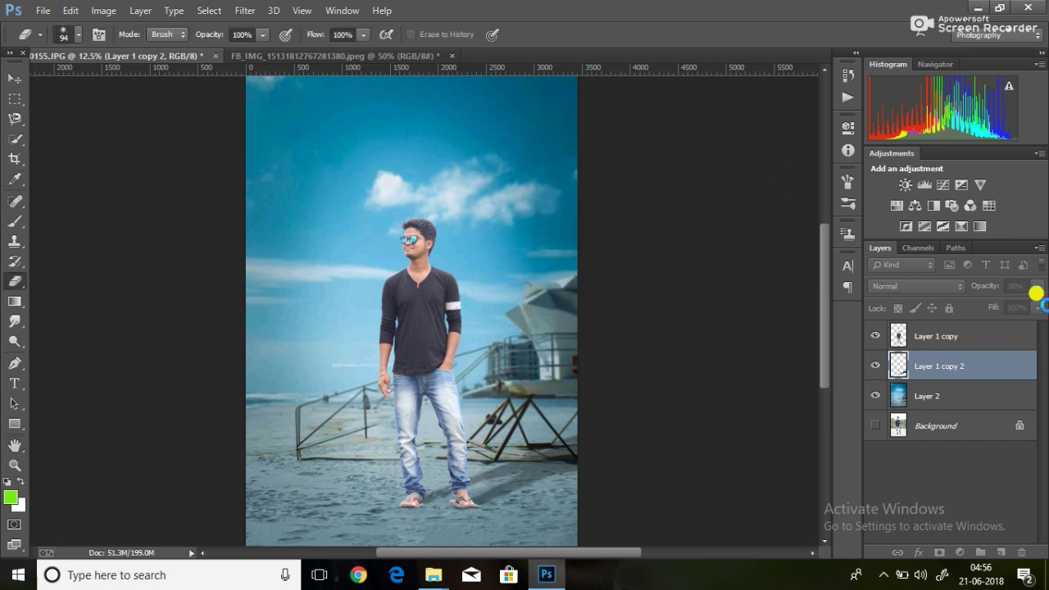
left_click(1037, 286)
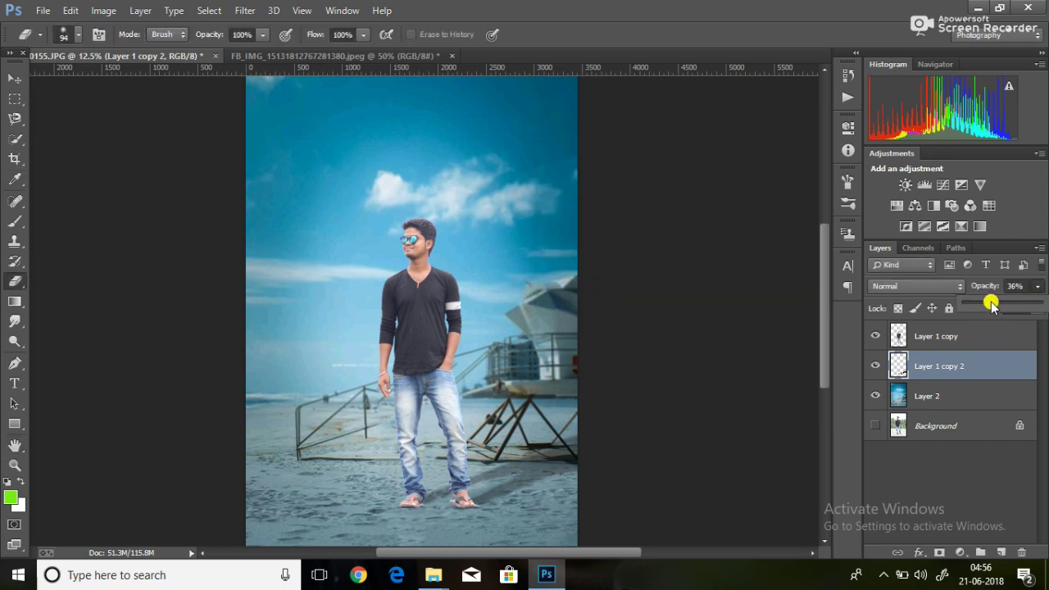
scroll(826, 334, "down", 2)
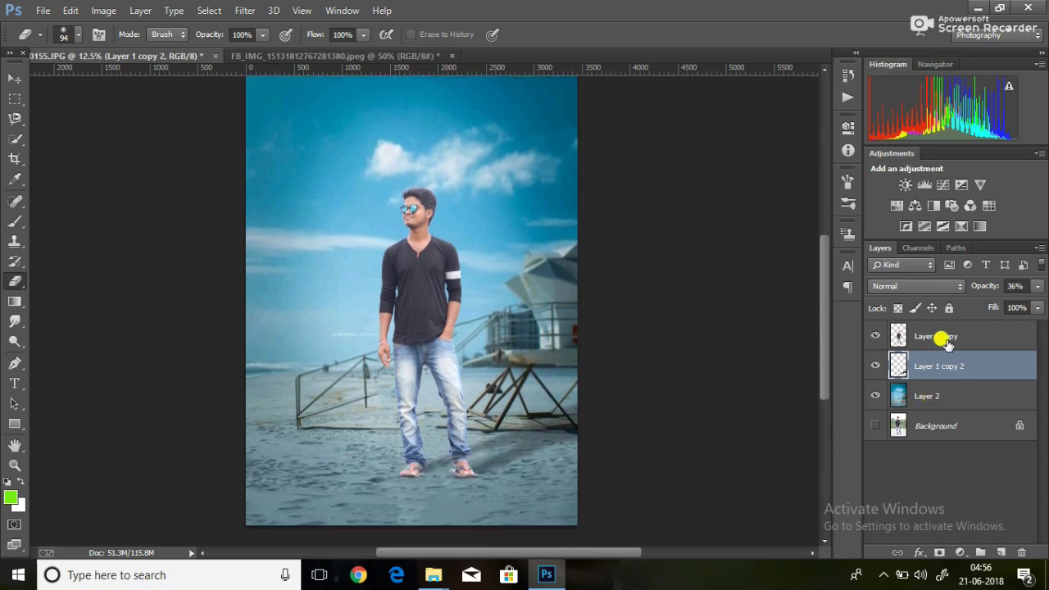
Merge Layer 1 copy and Layer 1 copy 2 into a single man layer
left_click(946, 342, "ctrl")
right_click(946, 342)
left_click(707, 437)
Apply a Camera Raw grade with Contrast +14 and HSL Blues saturation +56
left_click(245, 10)
left_click(287, 70)
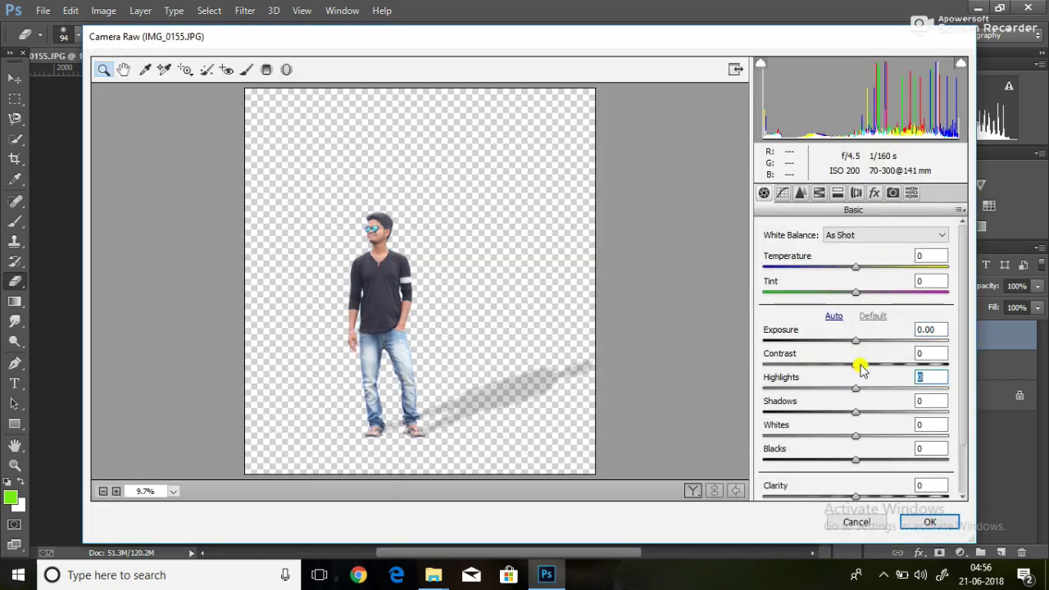
mouse_move(860, 369)
left_mouse_down()
mouse_move(874, 371)
mouse_move(878, 406)
left_mouse_up()
left_click(821, 193)
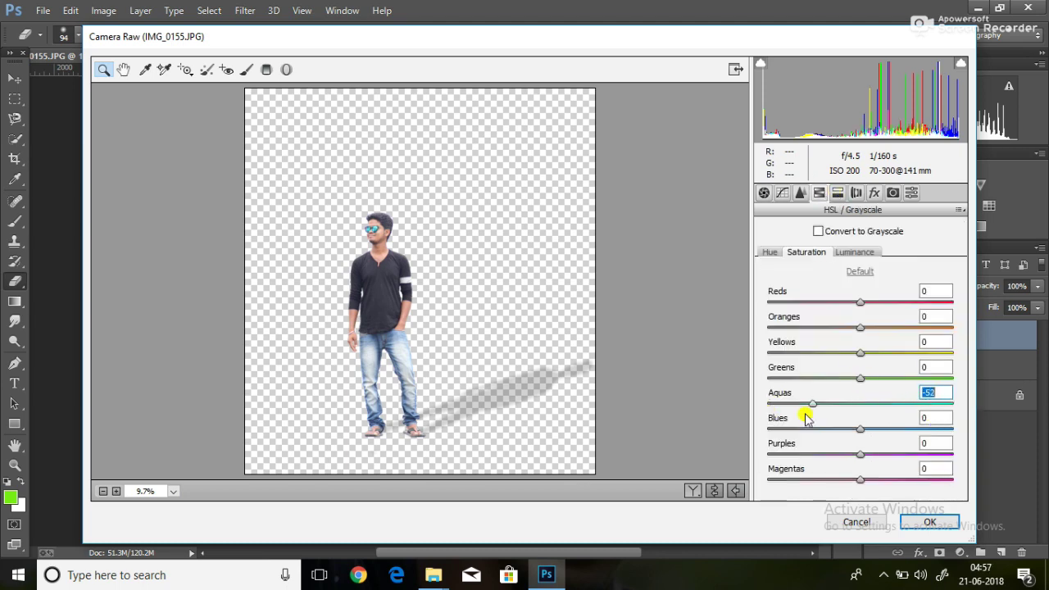
left_click_drag(866, 427, 913, 432)
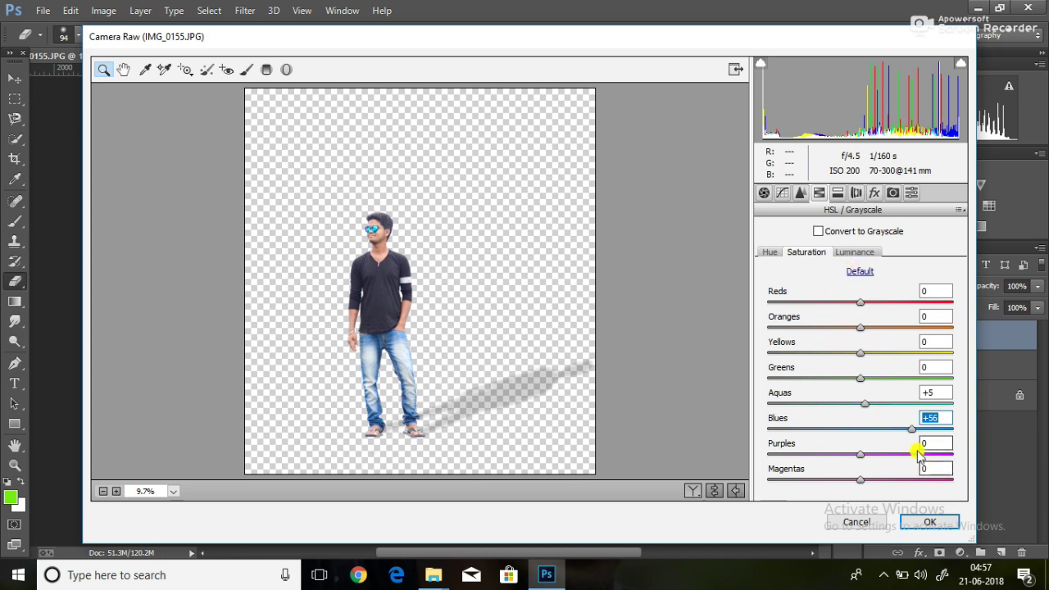
left_click(930, 521)
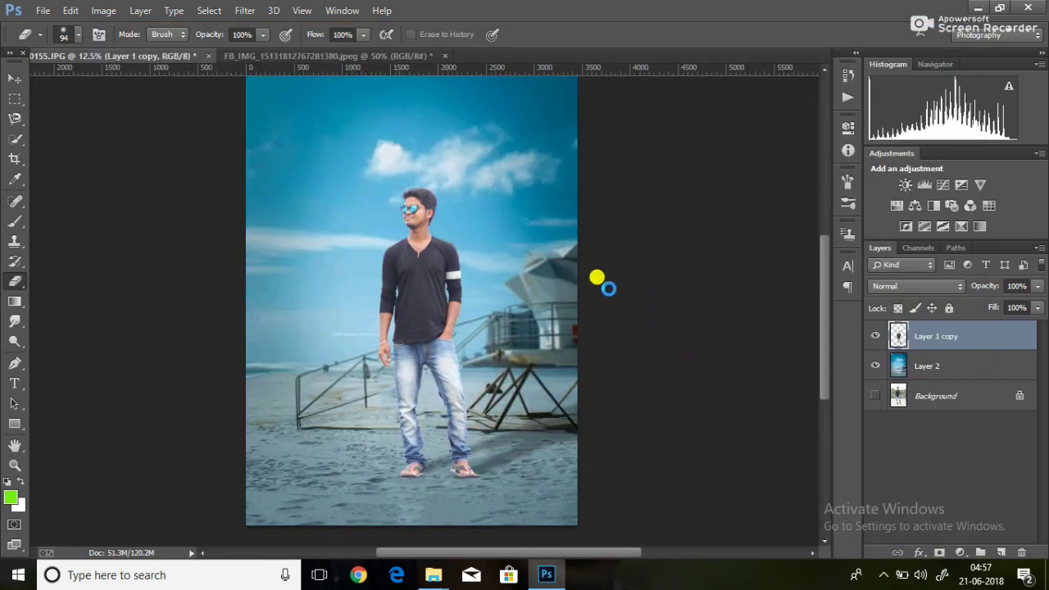
right_click(919, 354)
Duplicate the man layer, hide Layer 1 copy, and zoom to 100% on the face
left_click(680, 138)
left_click(667, 171)
left_click(875, 366)
key("z")
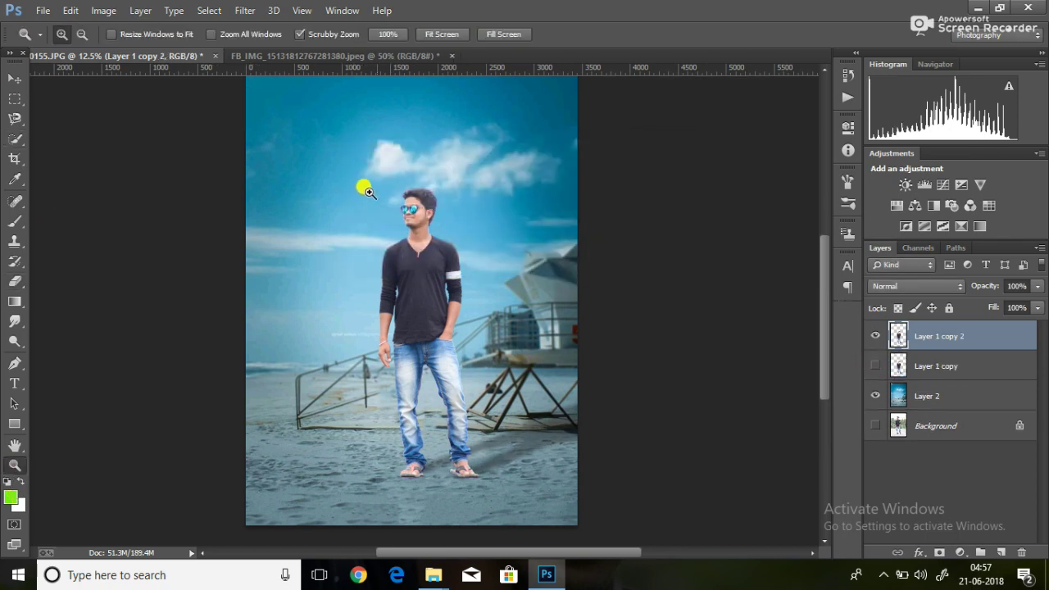
left_click(418, 214)
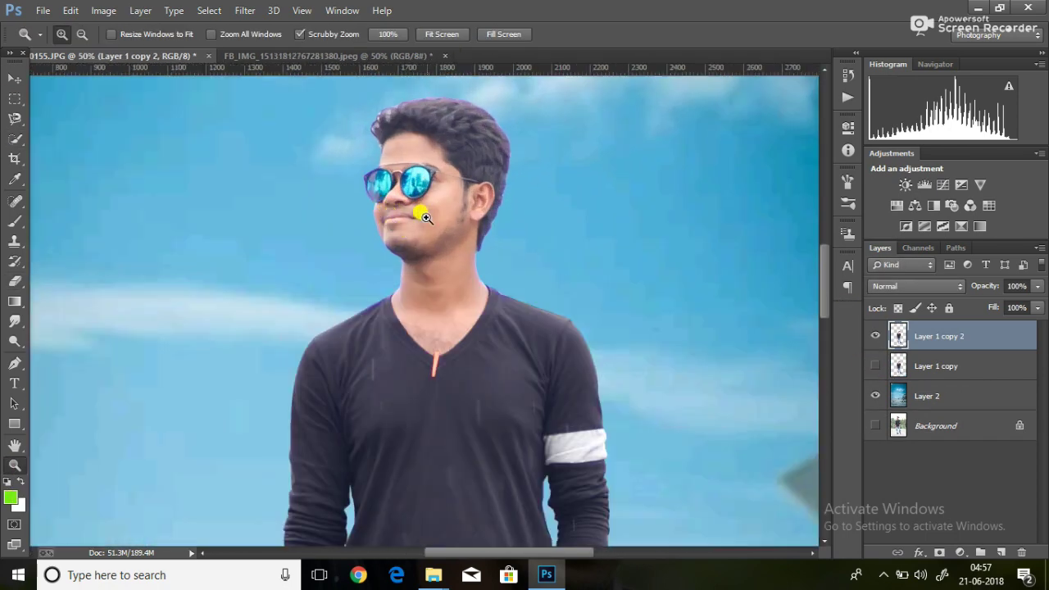
left_click(425, 215)
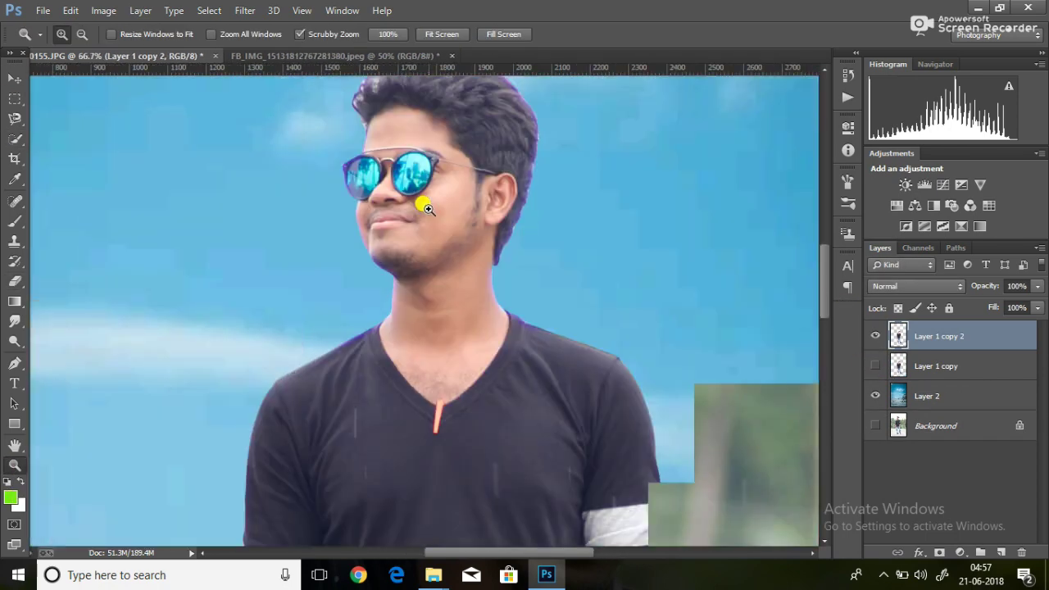
scroll(824, 279, "up", 3)
Smudge the forehead, crown and right-side hair upward with a 27 px brush, then zoom out
left_click(15, 321)
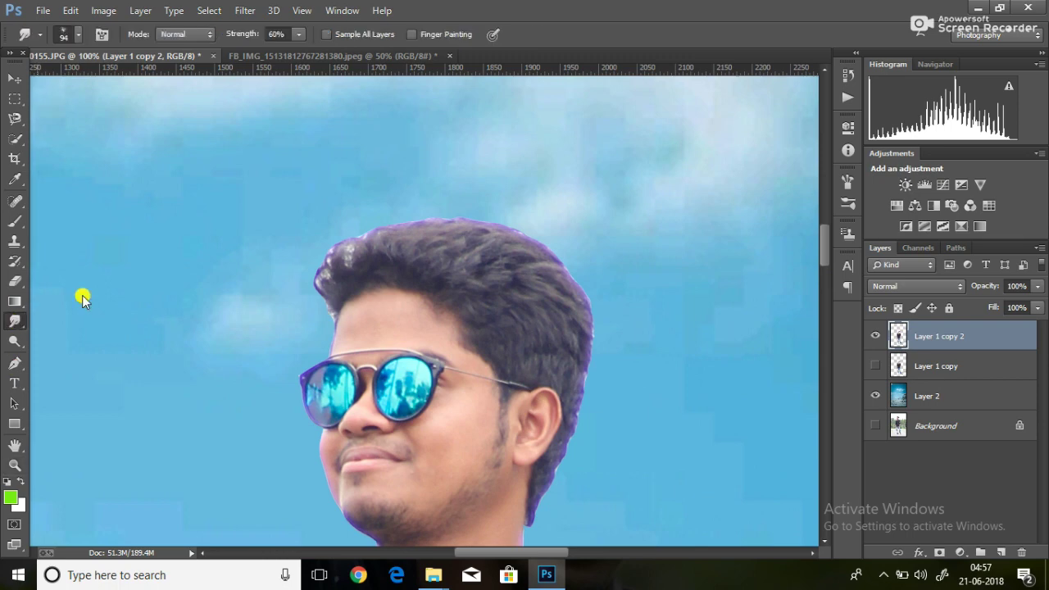
left_click(78, 33)
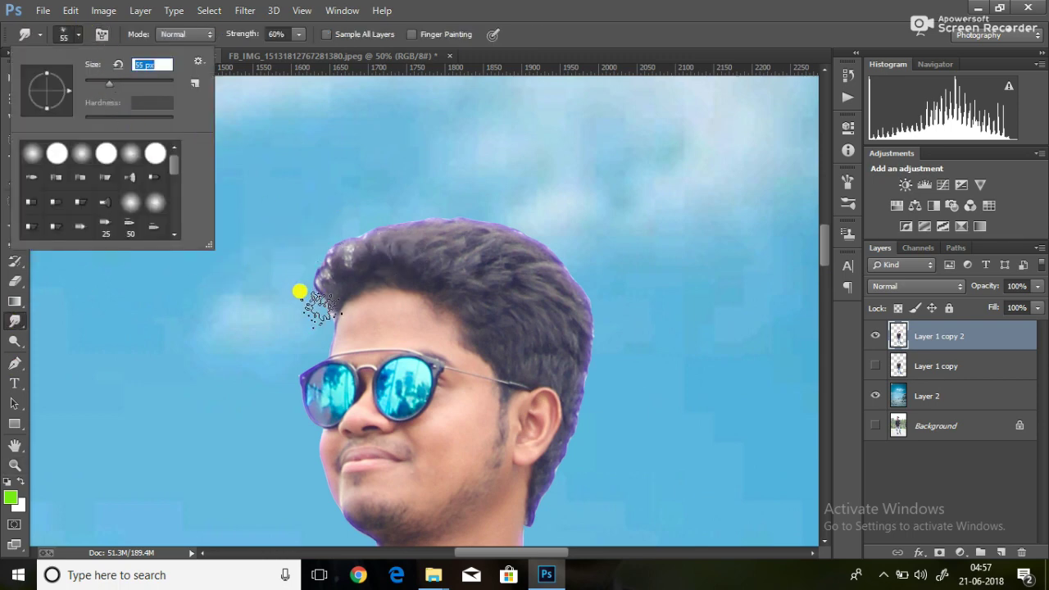
left_click_drag(320, 305, 320, 184)
mouse_move(372, 236)
left_mouse_down()
mouse_move(304, 257)
mouse_move(437, 192)
mouse_move(433, 222)
mouse_move(480, 219)
left_mouse_up()
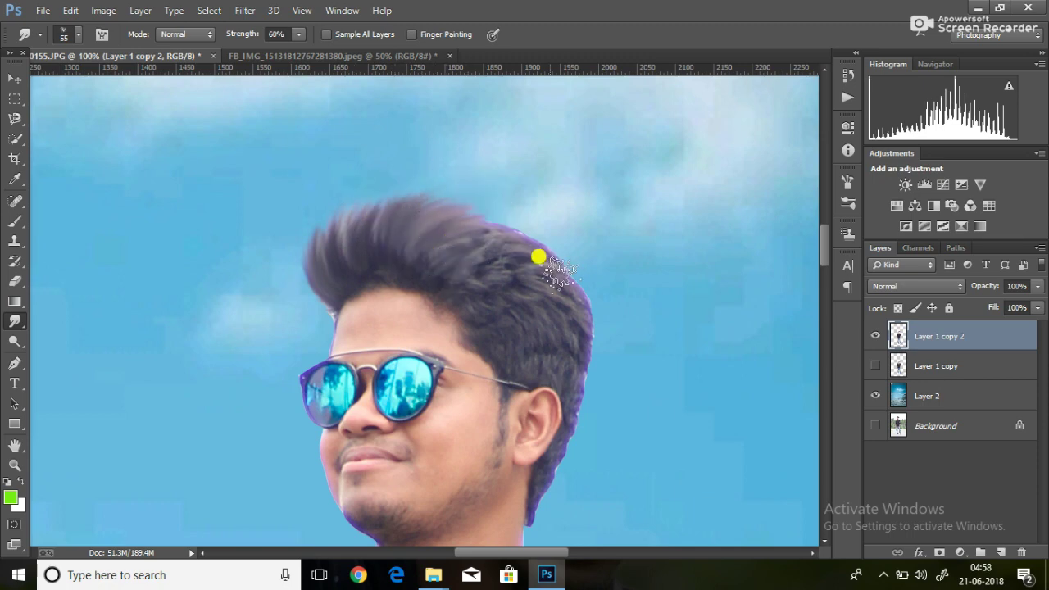
left_click_drag(548, 279, 546, 204)
mouse_move(526, 285)
left_mouse_down()
mouse_move(491, 246)
mouse_move(480, 254)
mouse_move(569, 276)
mouse_move(551, 233)
left_mouse_up()
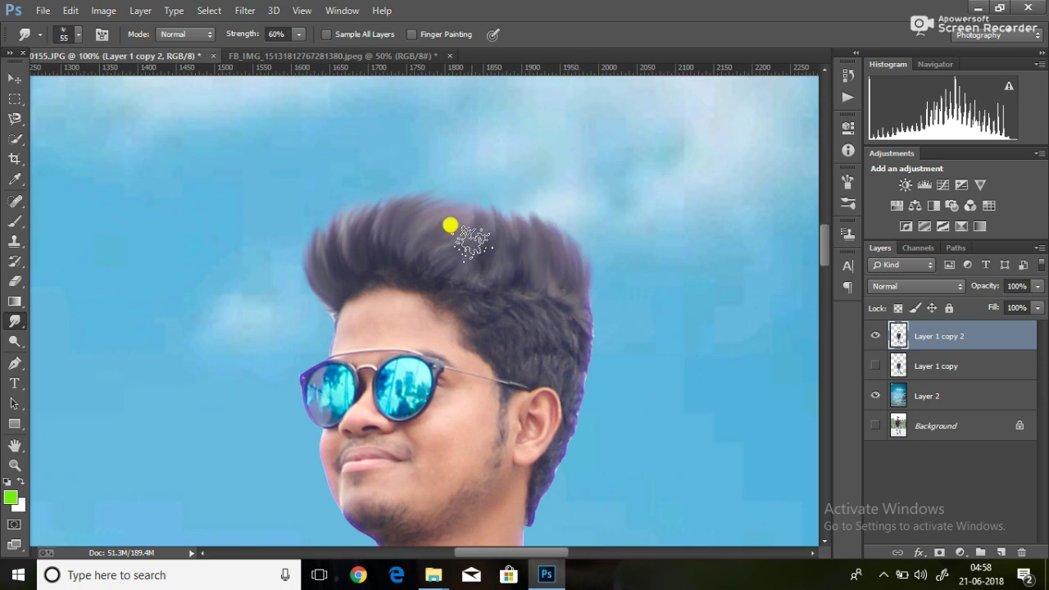
left_click(78, 34)
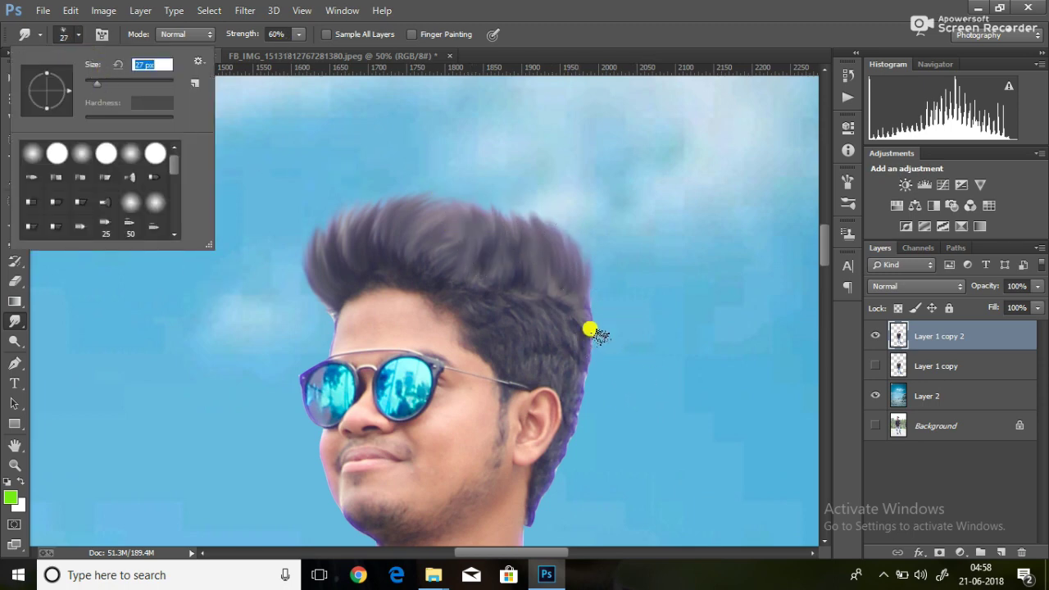
left_click(583, 350)
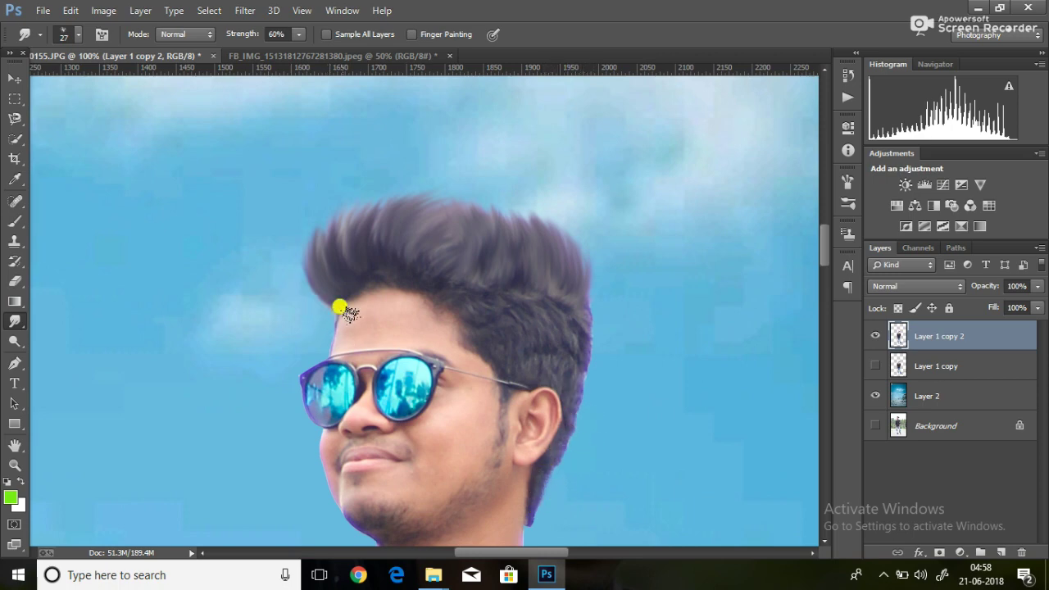
left_click(13, 461)
left_click(410, 336, "alt")
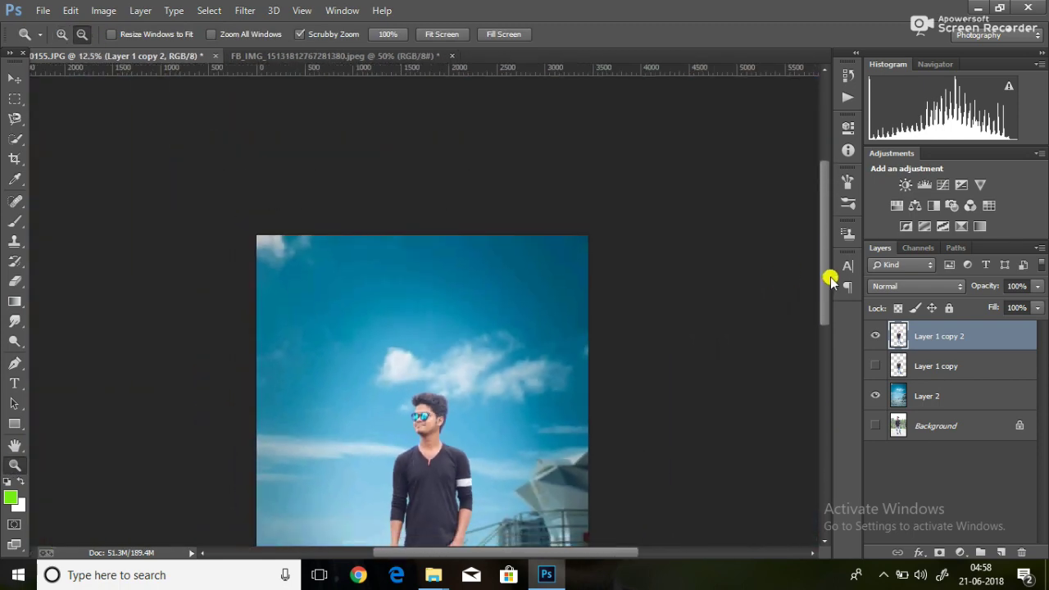
Delete the old Layer 1 copy
mouse_move(830, 279)
left_mouse_down()
mouse_move(826, 346)
mouse_move(824, 314)
left_mouse_up()
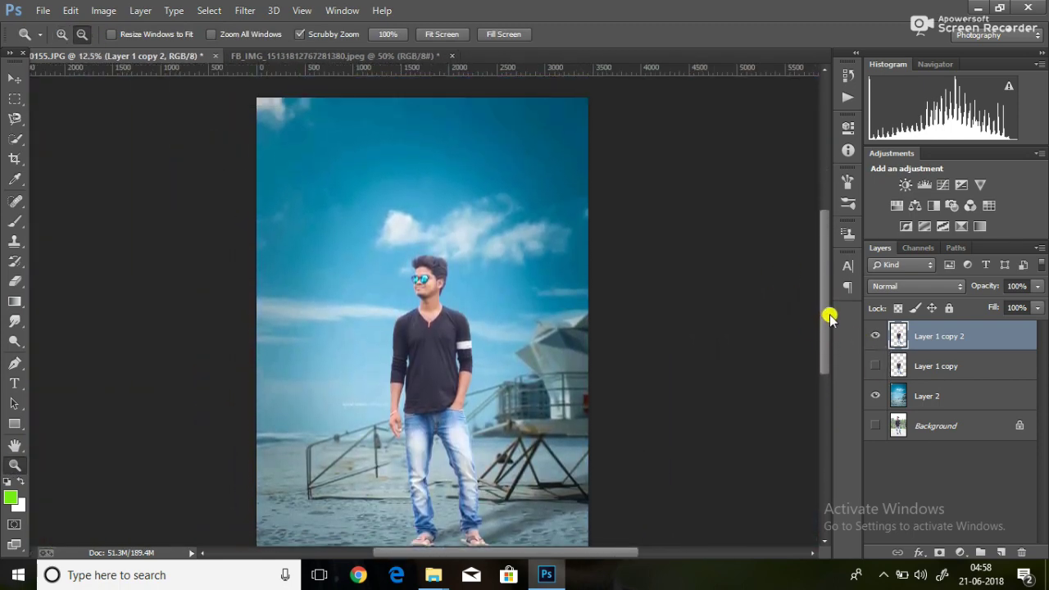
left_click(935, 366)
left_click(1022, 552)
key("Return")
Duplicate the smudged layer as Layer 1 copy 3, hide Layer 1 copy 2, and zoom to 100% on the face
right_click(924, 335)
left_click(655, 140)
key("Return")
left_click(875, 366)
left_click_drag(420, 266, 431, 273)
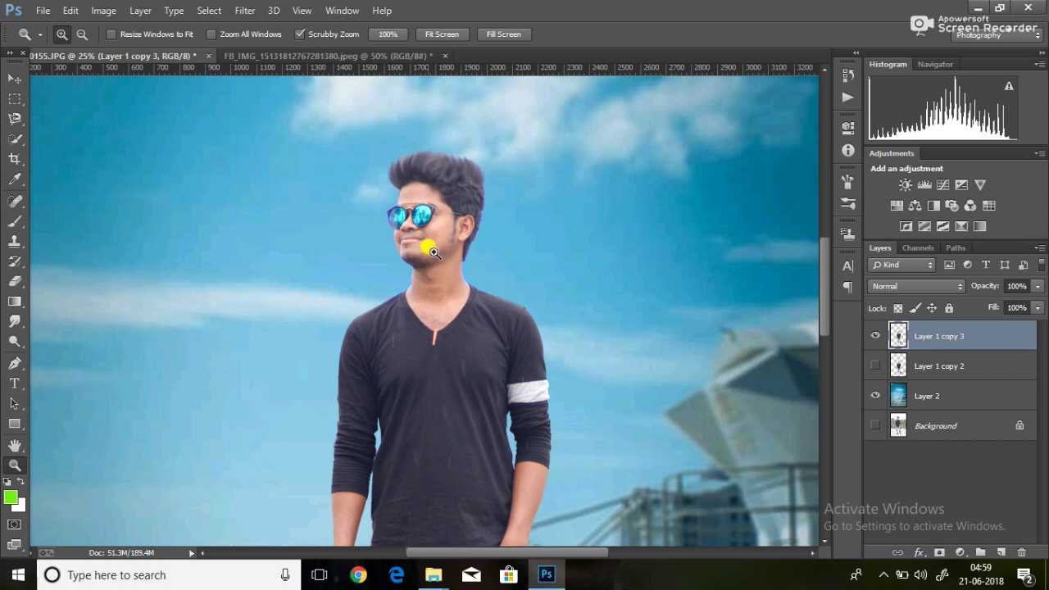
left_click(433, 250)
left_click(428, 253)
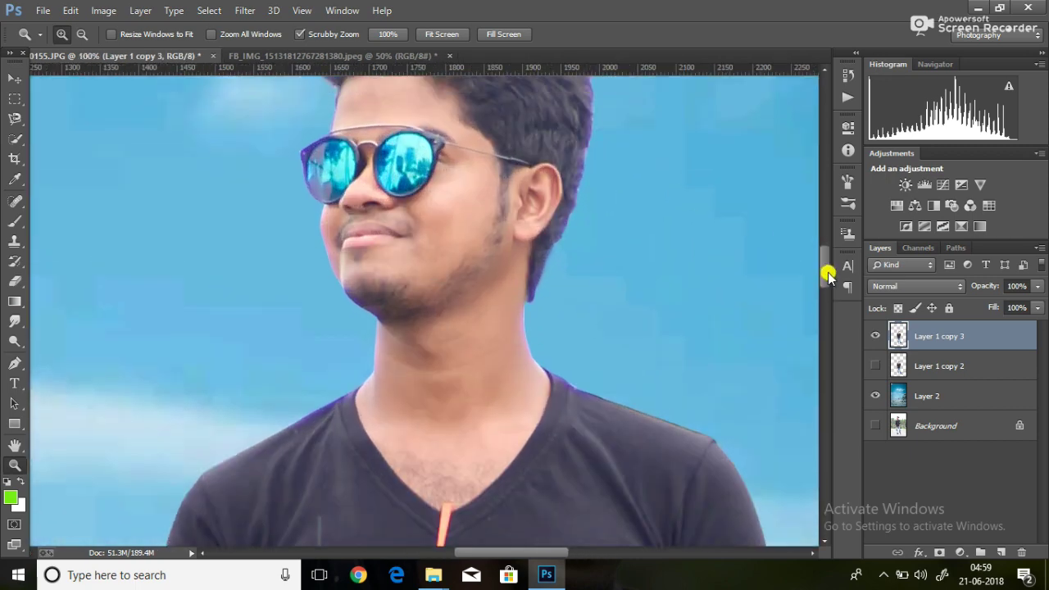
Switch to the Mixer Brush with a light pink skin tone, zoom to 200%, and set a 26 px size
left_click_drag(825, 277, 826, 264)
right_click(15, 221)
left_click(90, 262)
left_click(131, 34)
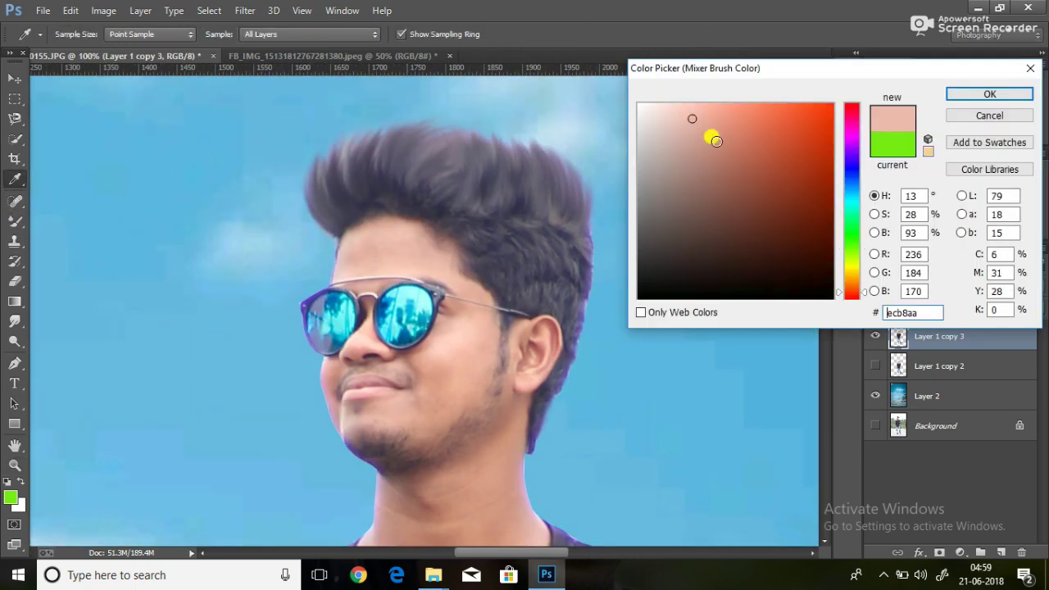
left_click(989, 94)
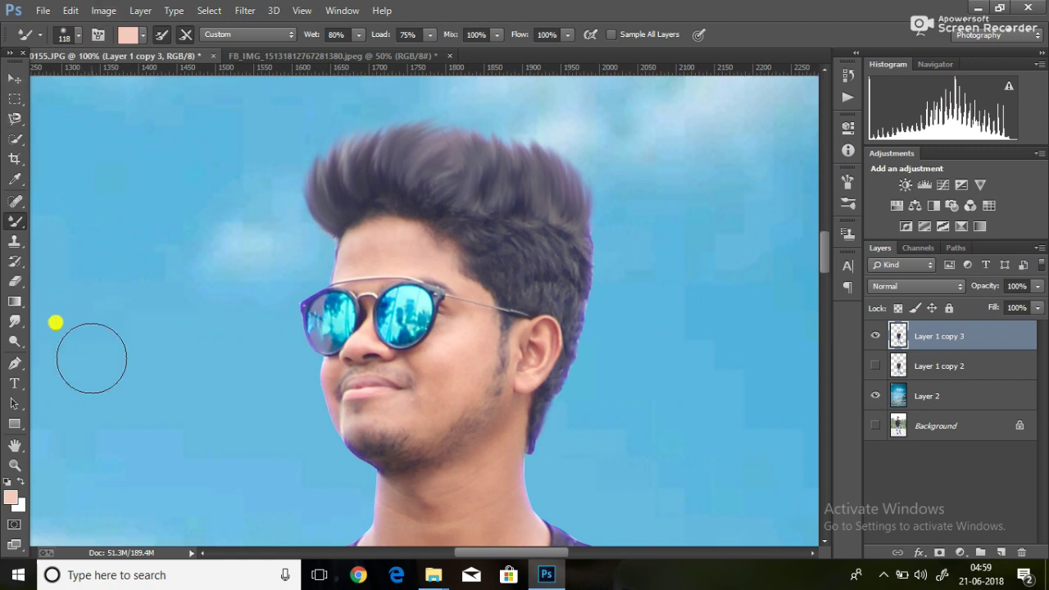
left_click(398, 356, "ctrl")
left_click(78, 35)
left_click_drag(109, 85, 92, 84)
left_click(398, 129)
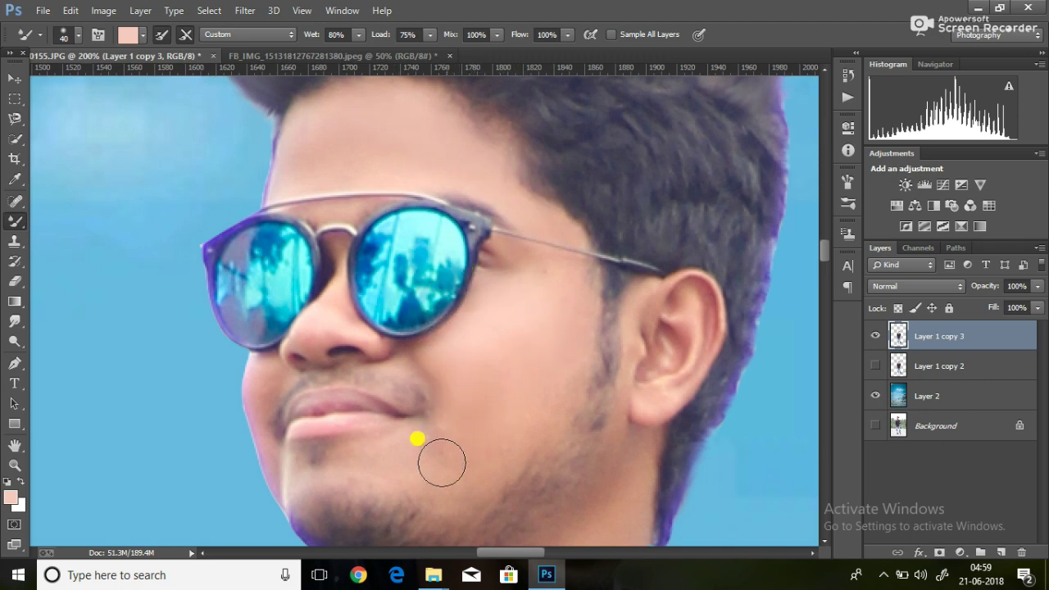
left_click(74, 38)
left_click_drag(105, 82, 99, 82)
left_click(246, 376)
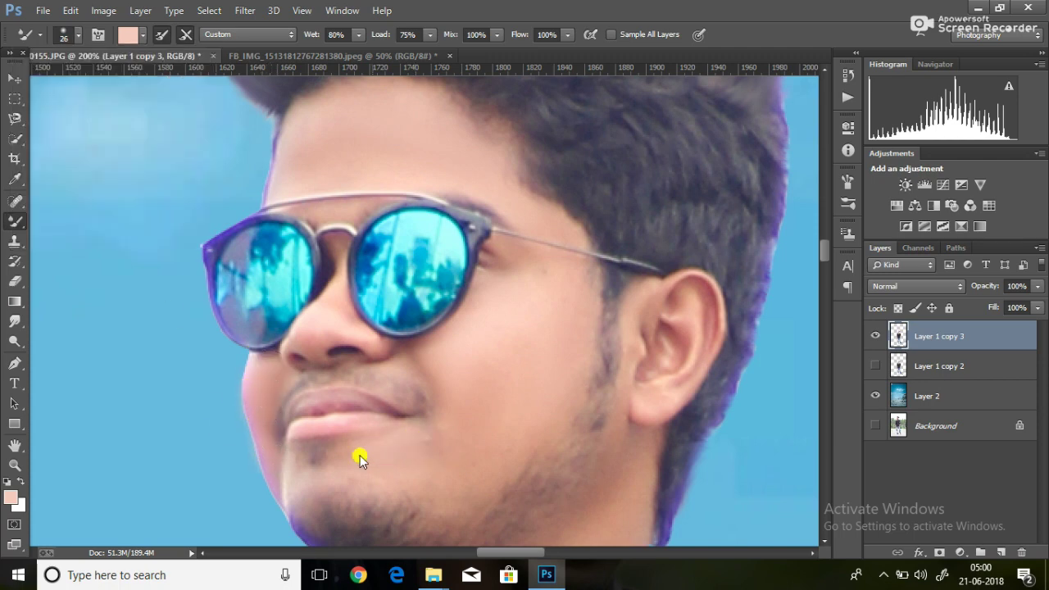
Smooth the neck, under-chin and throat shadows with a 43 px mixer brush
left_click_drag(823, 248, 824, 262)
left_click_drag(528, 378, 465, 426)
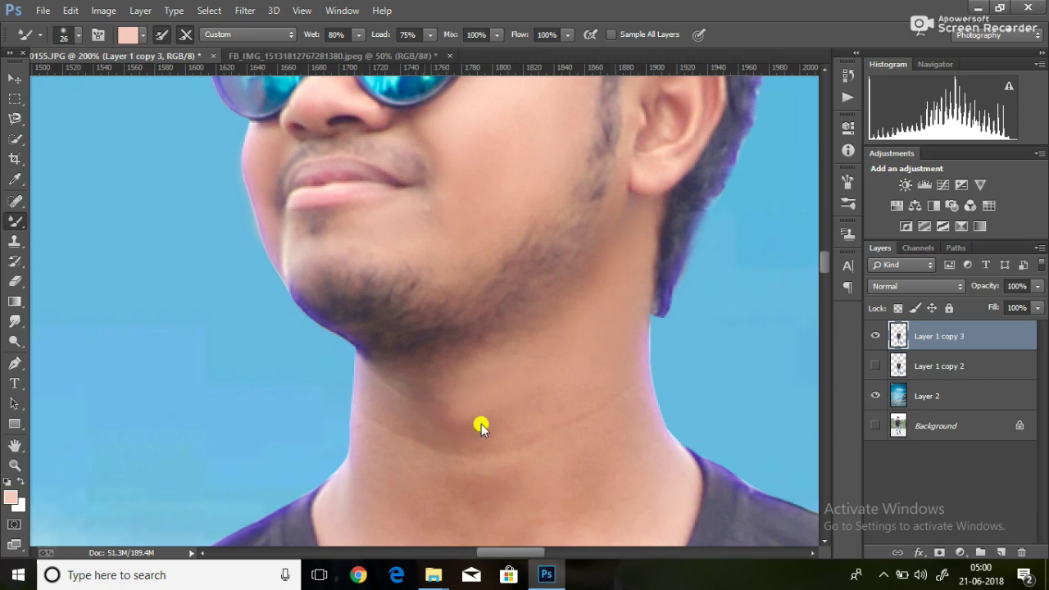
left_click(82, 38)
left_click_drag(98, 82, 112, 82)
left_click(690, 245)
scroll(583, 257, "down", 5)
left_click_drag(521, 155, 402, 157)
left_click_drag(398, 210, 484, 315)
mouse_move(453, 391)
left_mouse_down()
mouse_move(374, 236)
mouse_move(588, 295)
left_mouse_up()
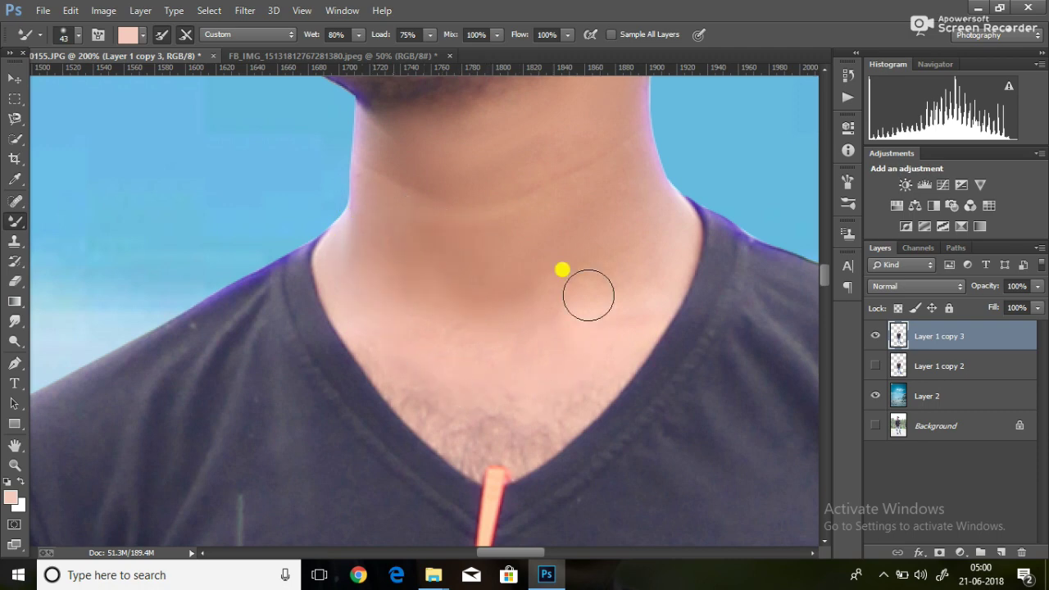
left_click_drag(383, 213, 562, 354)
Blend the skin along the left arm and the hand's finger with a 26 px brush
left_click_drag(824, 275, 825, 360)
scroll(491, 519, "left", 3)
scroll(683, 342, "left", 3)
mouse_move(199, 184)
left_mouse_down()
mouse_move(279, 87)
mouse_move(298, 176)
mouse_move(236, 253)
mouse_move(216, 320)
left_mouse_up()
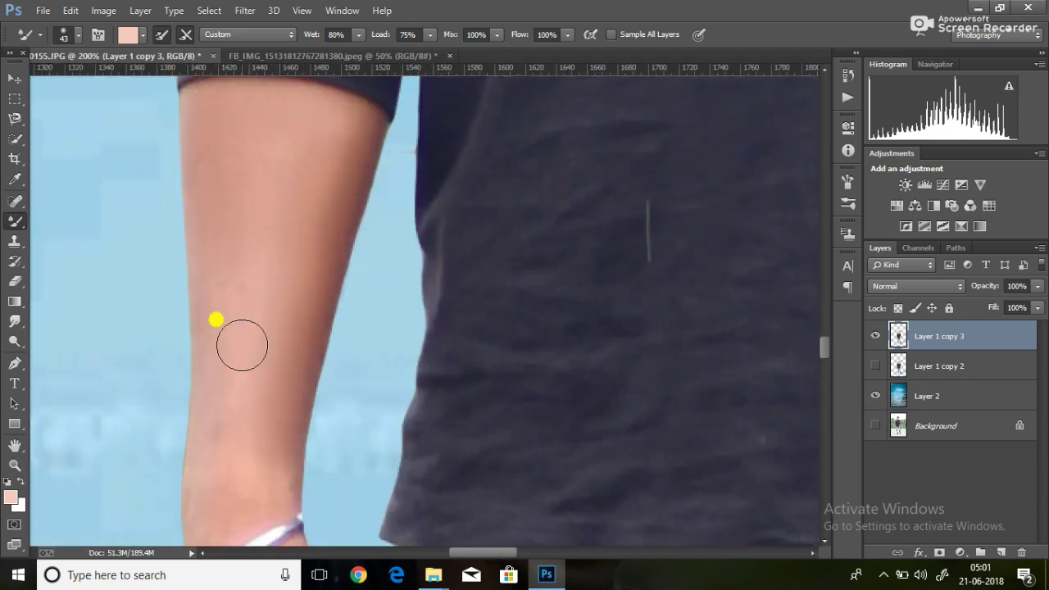
left_click_drag(826, 350, 826, 367)
left_click(78, 34)
left_click_drag(103, 77, 90, 77)
key("Return")
left_click_drag(213, 371, 332, 440)
Add a final smoothing stroke, then zoom out to view the whole photo
left_click_drag(824, 364, 825, 370)
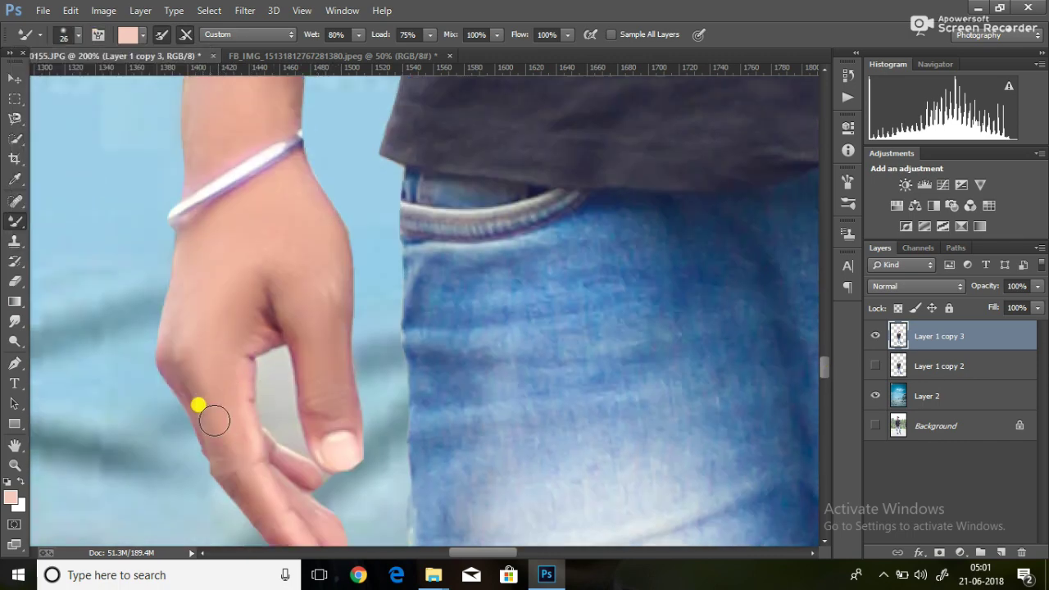
left_click_drag(468, 551, 537, 506)
left_click_drag(825, 367, 826, 350)
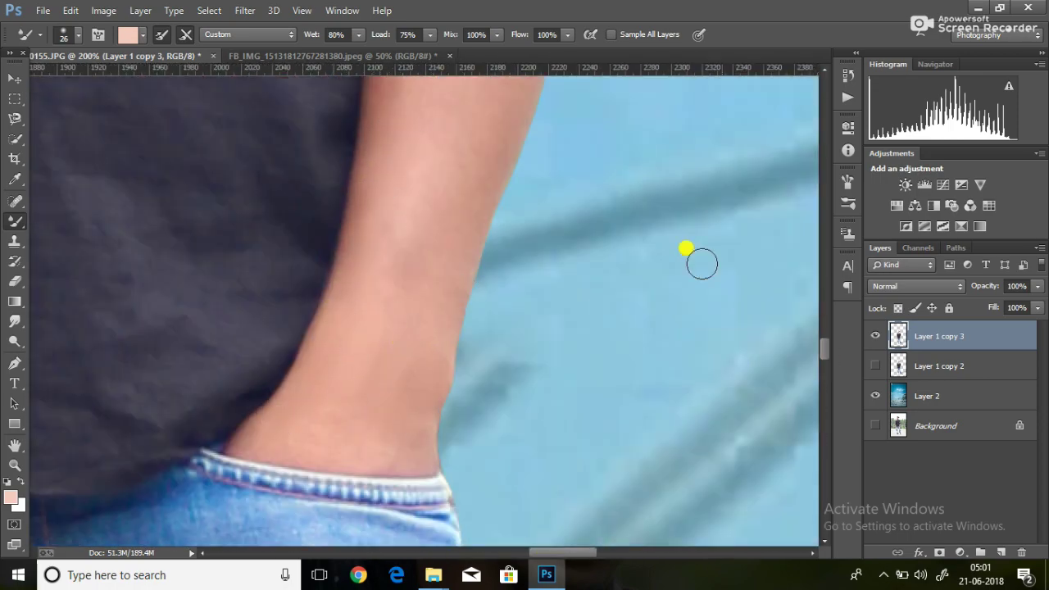
mouse_move(840, 348)
left_mouse_down()
mouse_move(840, 335)
mouse_move(821, 332)
left_mouse_up()
left_click(78, 35)
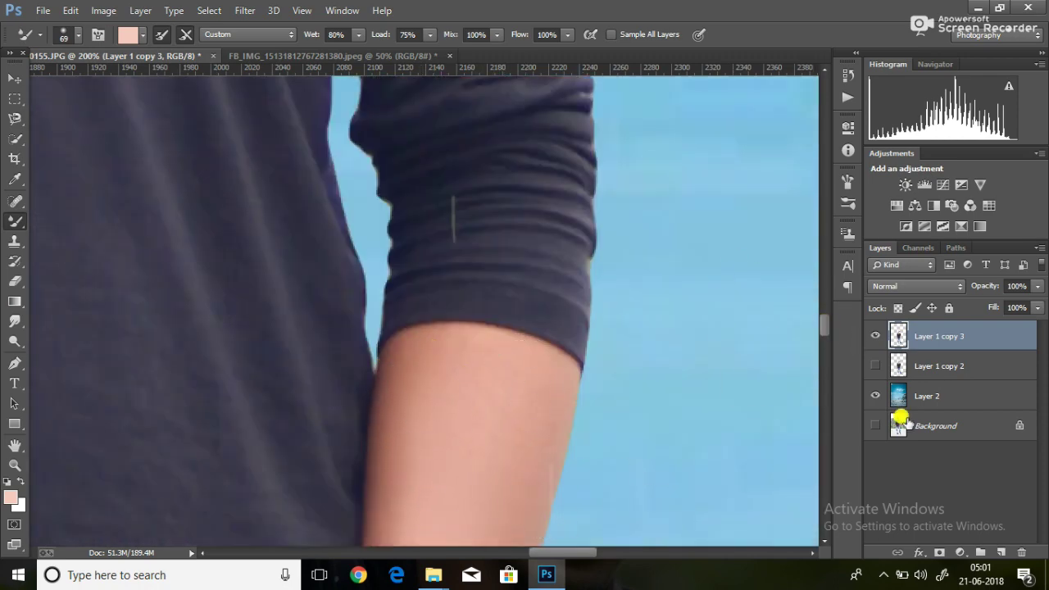
left_click(14, 464)
left_click_drag(222, 181, 171, 227)
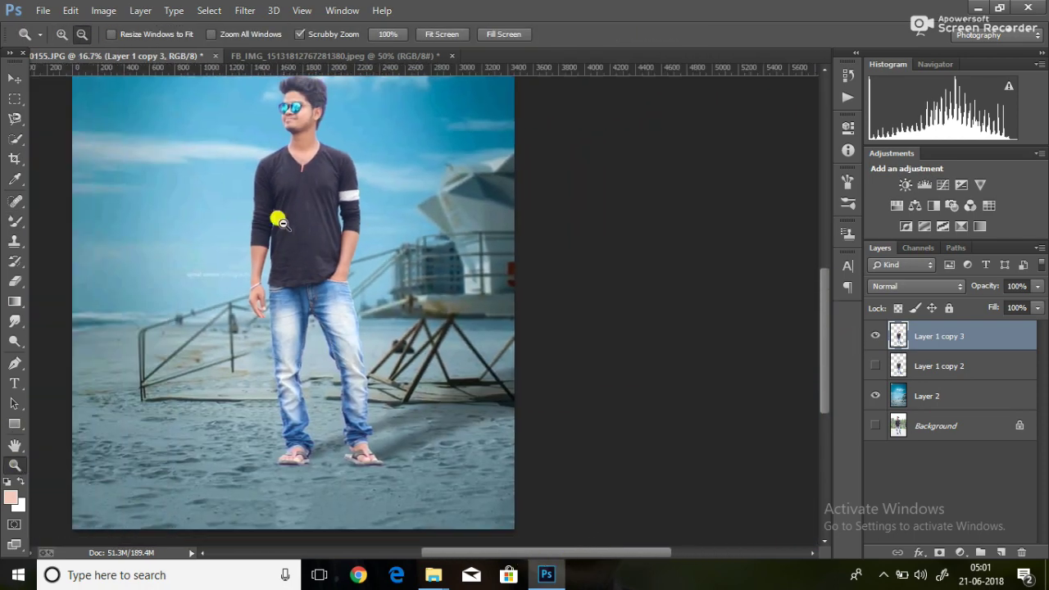
Fit the photo to the view and delete the unused Layer 1 copy 2
left_click(276, 226)
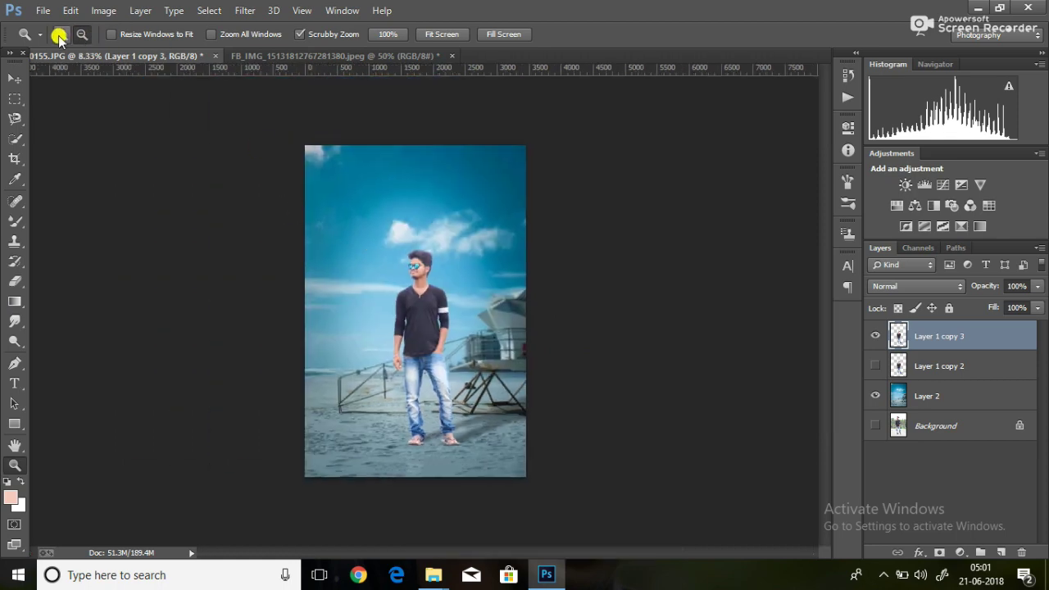
left_click(62, 33)
left_click(399, 284)
left_click(921, 361)
key("Delete")
key("Return")
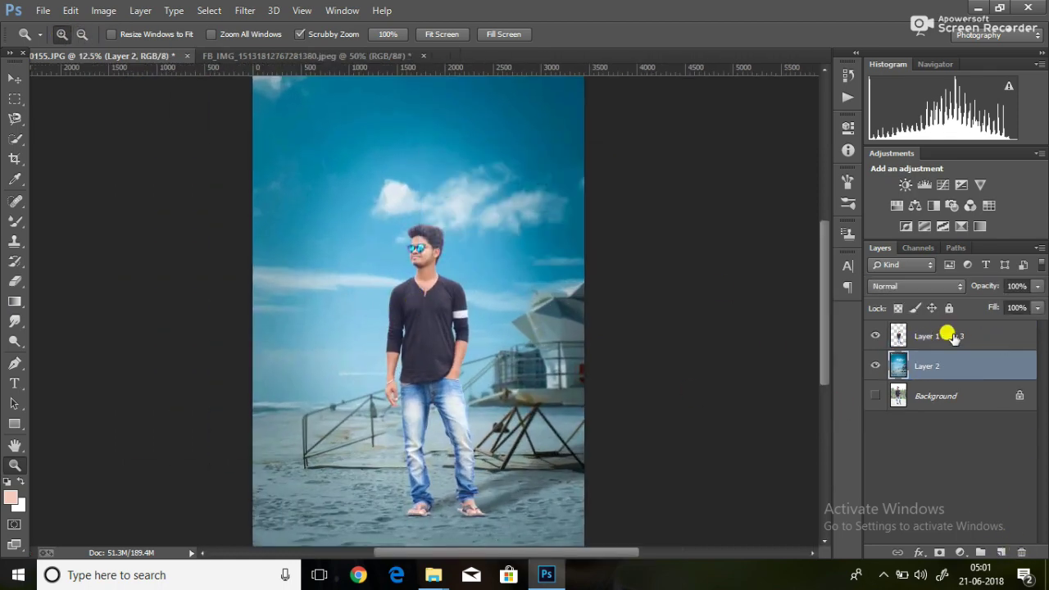
Merge the man's Layer 1 copy 3 with the beach Layer 2
left_click(948, 335, "shift")
right_click(942, 336)
left_click(655, 432)
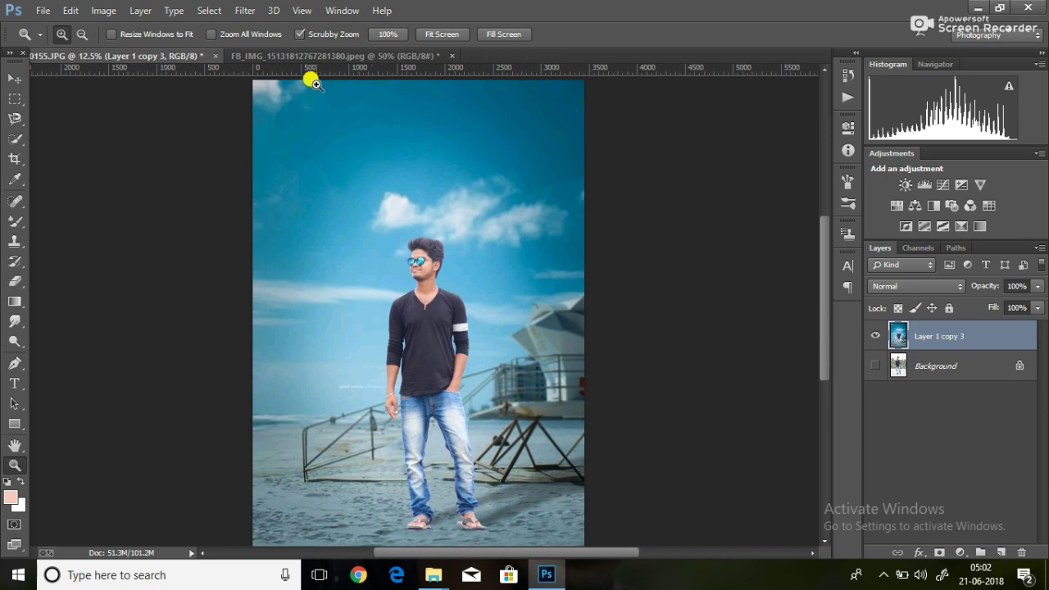
left_click(249, 11)
left_click(281, 97)
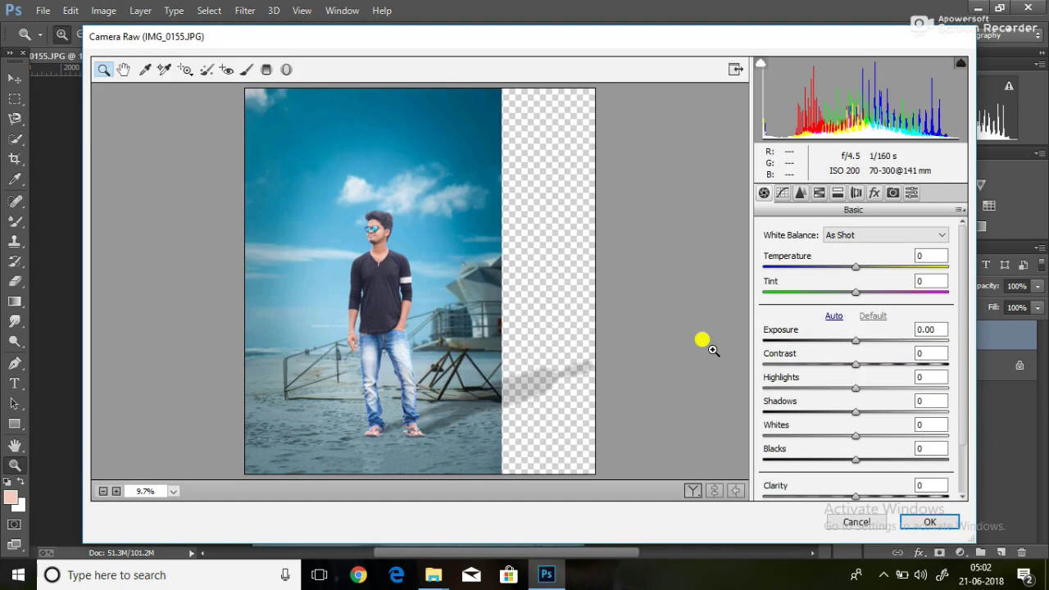
Grade the merged photo in Camera Raw: Contrast +30, Highlights -2, Clarity +3, Blues saturation +35
mouse_move(856, 364)
left_mouse_down()
mouse_move(882, 363)
mouse_move(854, 387)
left_mouse_up()
left_click_drag(856, 496, 857, 495)
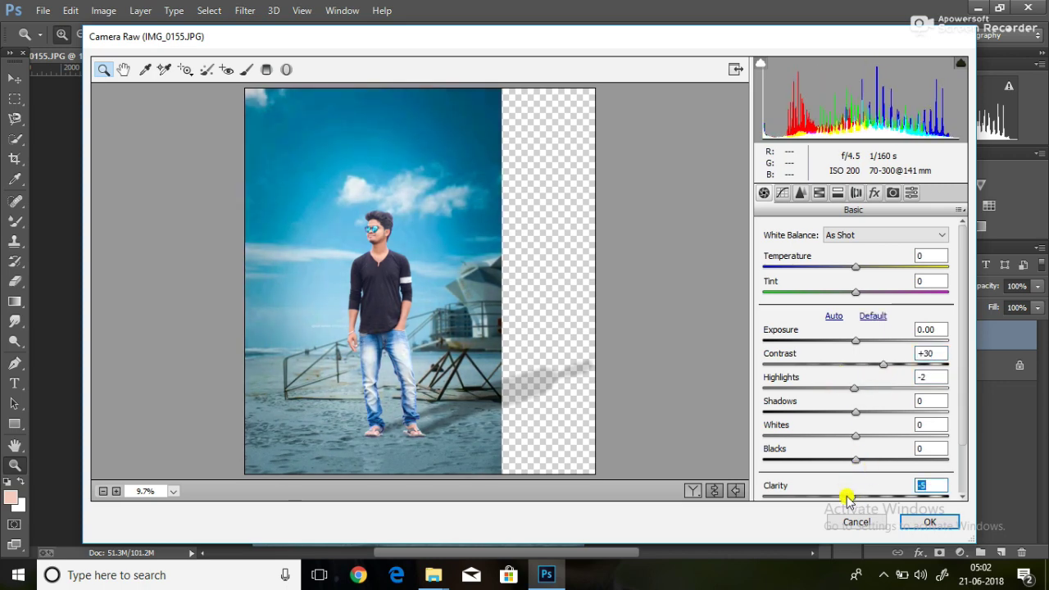
left_click(818, 193)
left_click(806, 252)
left_click_drag(860, 429, 885, 429)
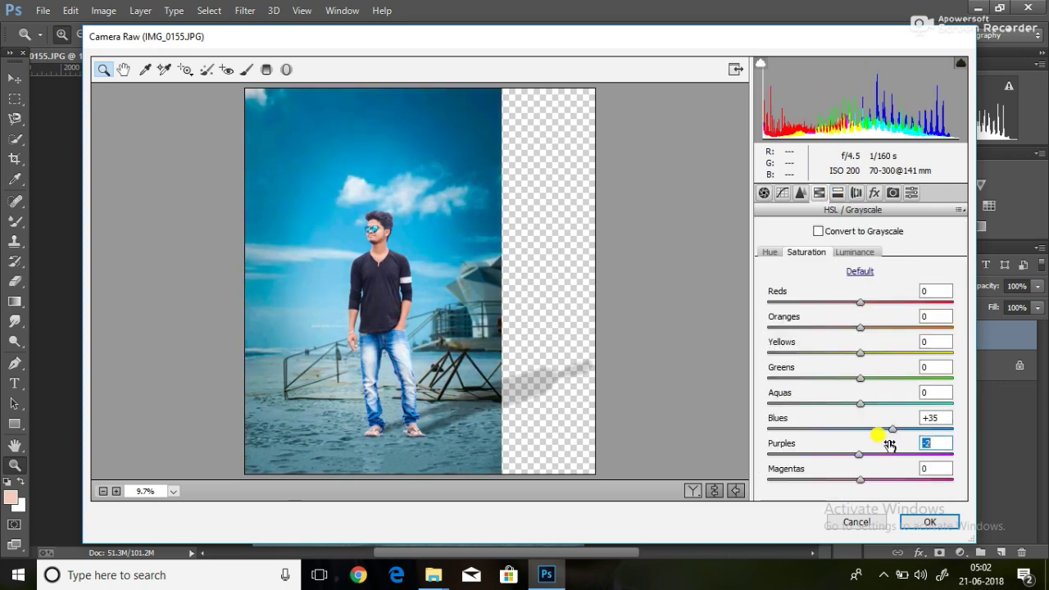
left_click(854, 252)
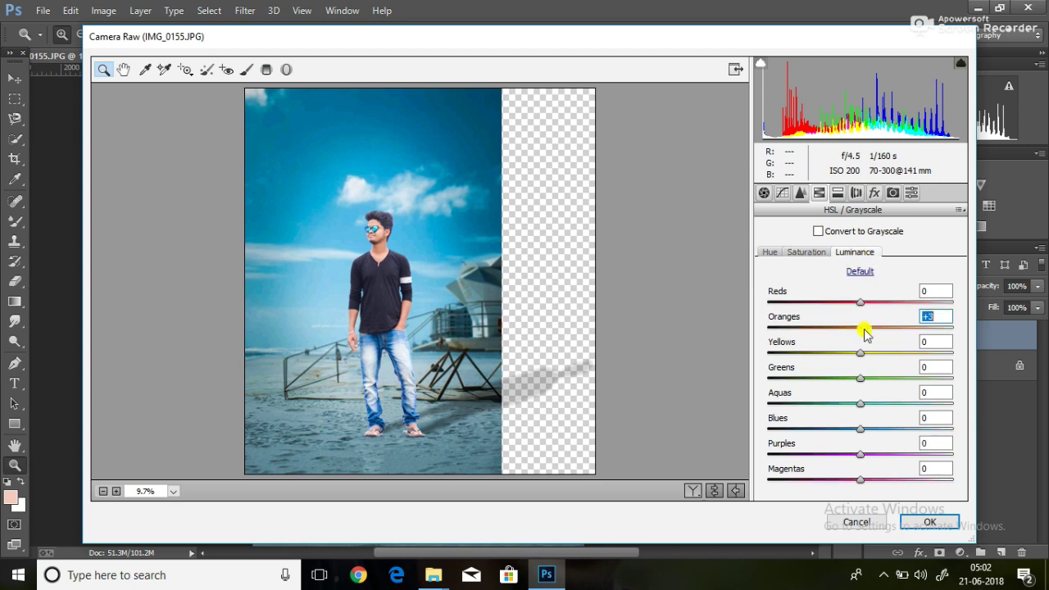
left_click(927, 521)
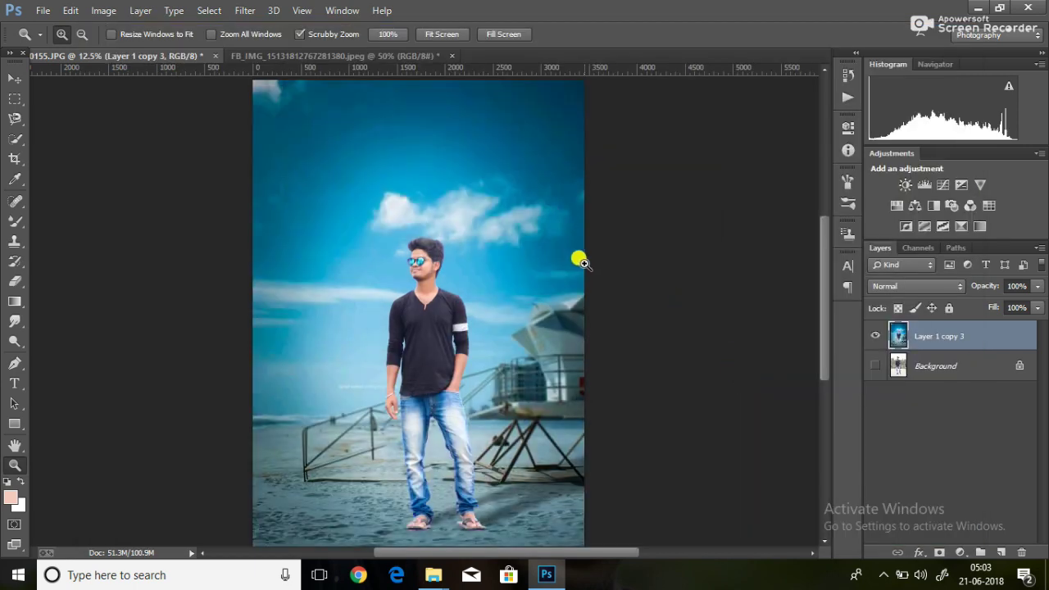
left_click(43, 9)
Open logo.jpg, duplicate its layer, hide the original background, and dock it beside the photo
left_click(65, 37)
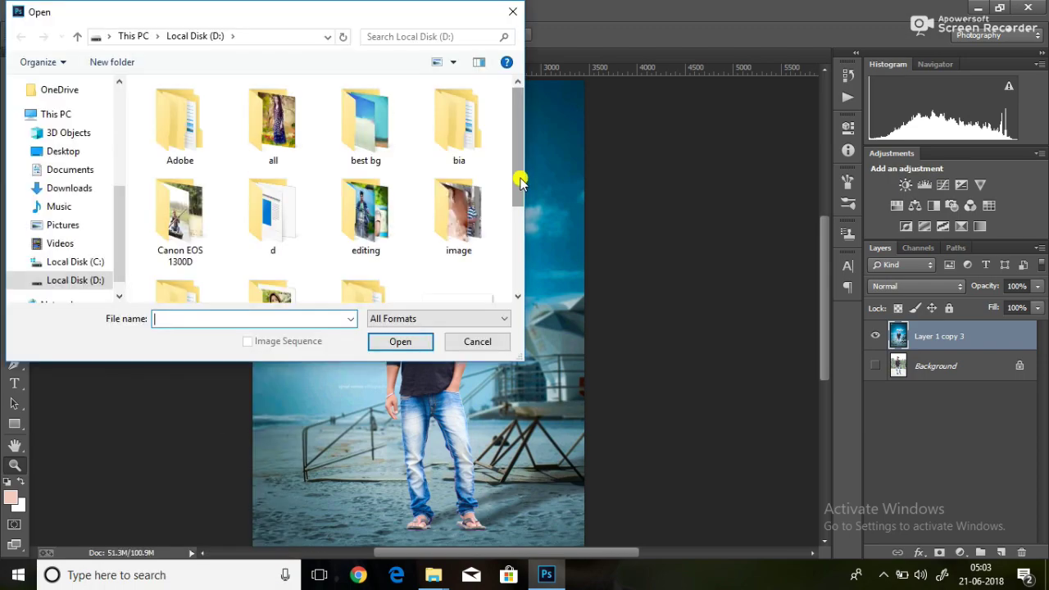
left_click(425, 340)
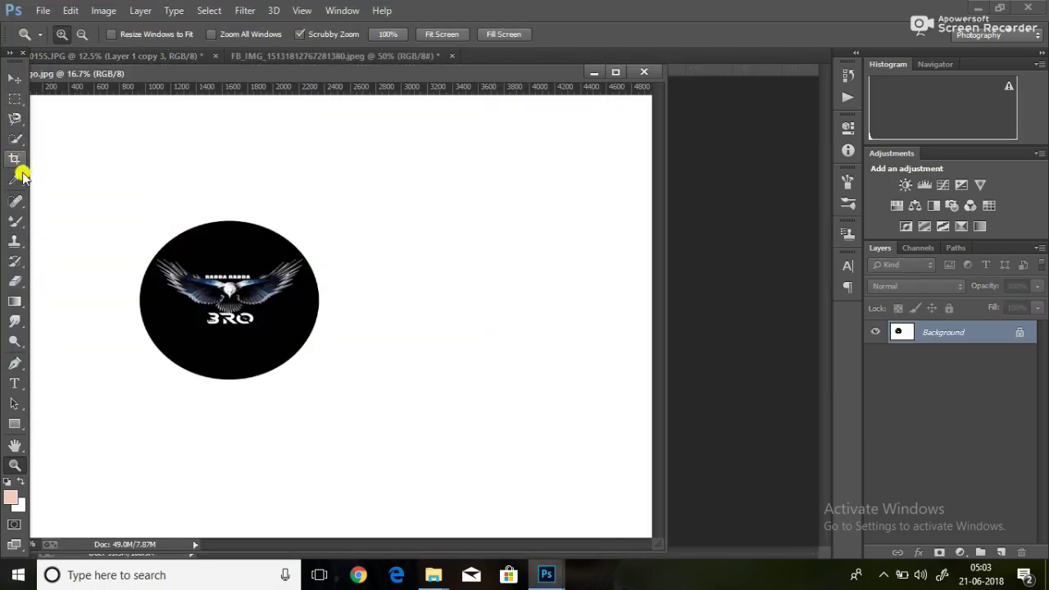
key("ctrl+j")
left_click(875, 355)
mouse_move(306, 75)
left_mouse_down()
mouse_move(257, 228)
mouse_move(340, 159)
left_mouse_up()
key("v")
Set the logo layer to Screen blend and scale it into place left of the man
left_click(916, 286)
left_click(909, 139)
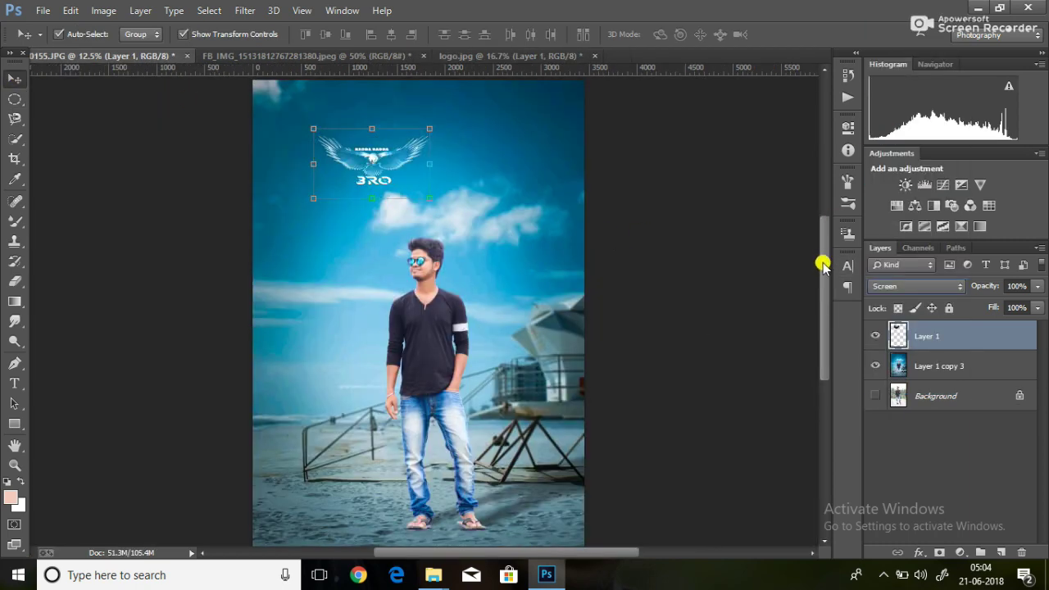
left_click_drag(822, 260, 822, 220)
mouse_move(417, 267)
left_mouse_down()
mouse_move(492, 262)
mouse_move(483, 254)
left_mouse_up()
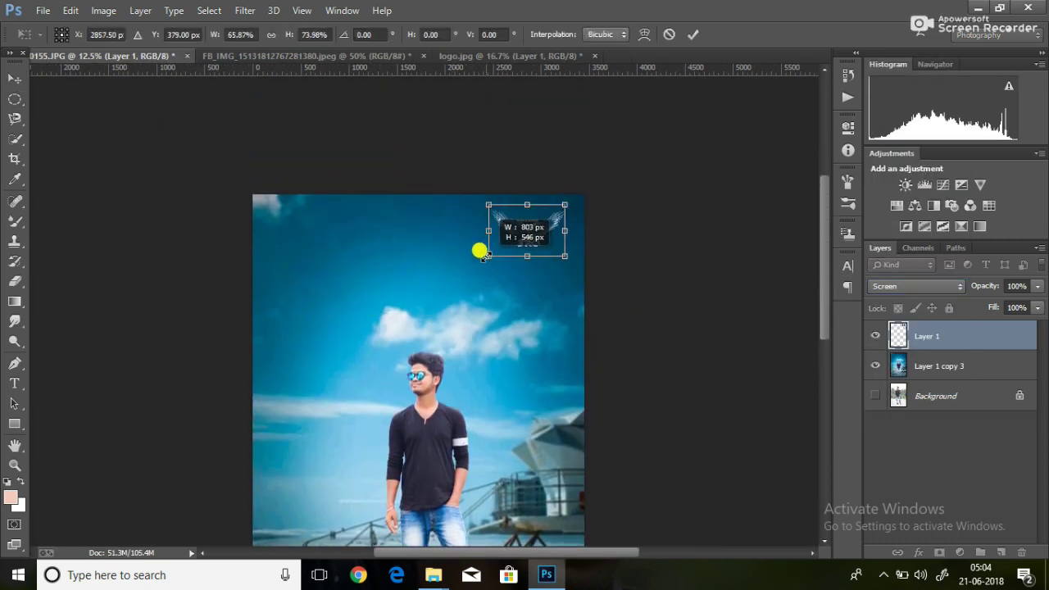
left_click_drag(824, 277, 824, 302)
left_click_drag(551, 163, 317, 381)
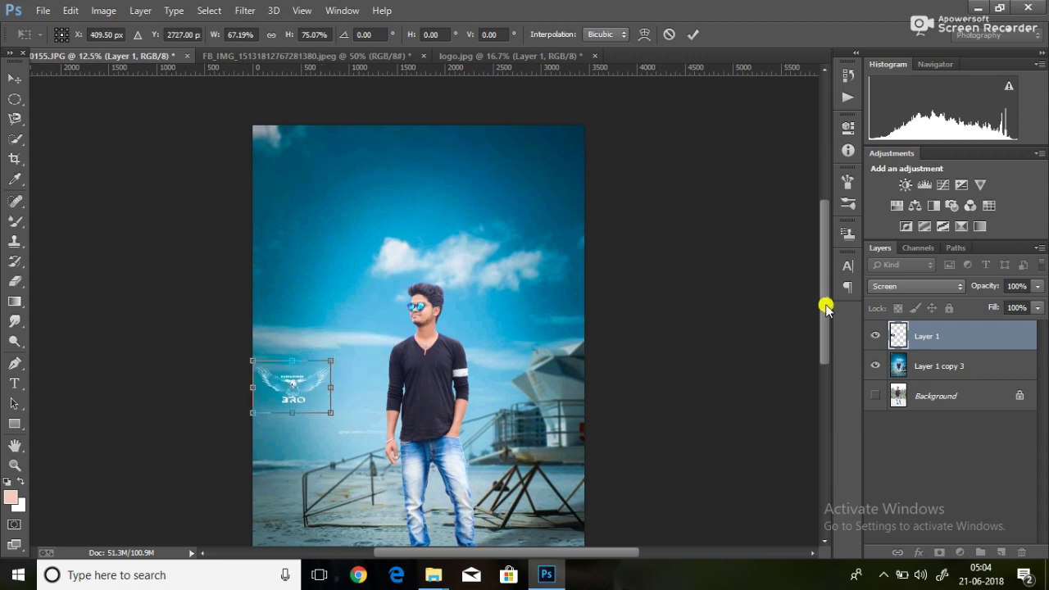
left_click_drag(825, 312, 825, 333)
left_click_drag(294, 349, 327, 348)
left_click(692, 33)
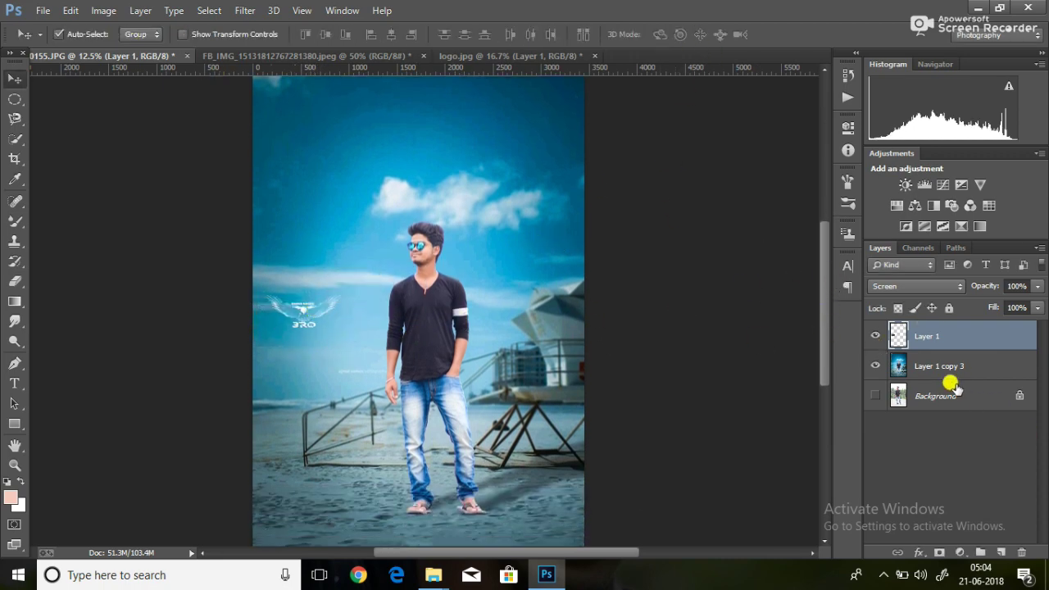
Merge the logo into the photo and flatten everything into one Background layer with Ctrl+E
right_click(949, 369)
left_click(663, 438)
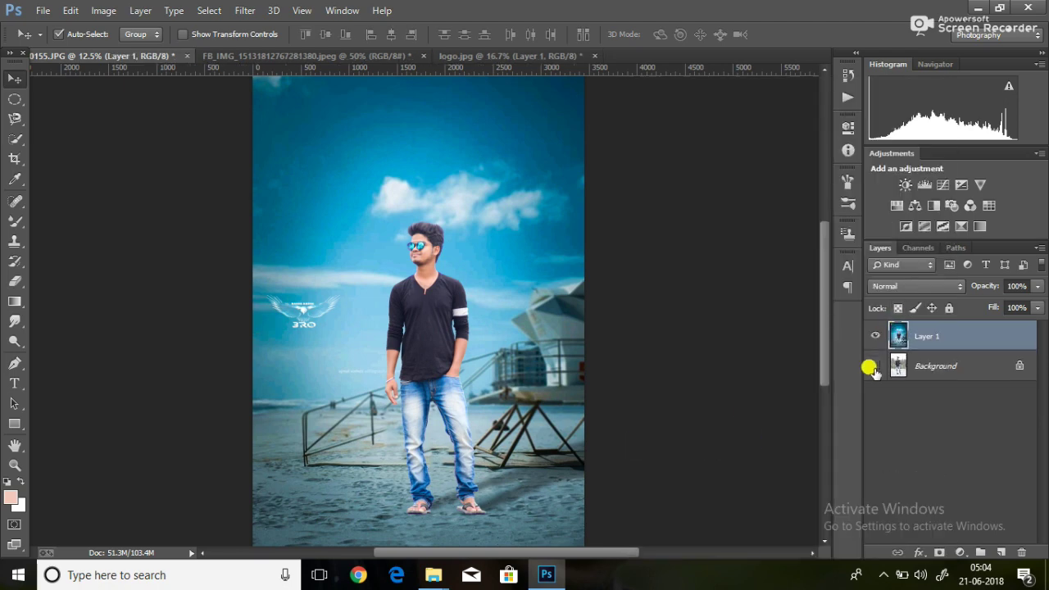
right_click(873, 371)
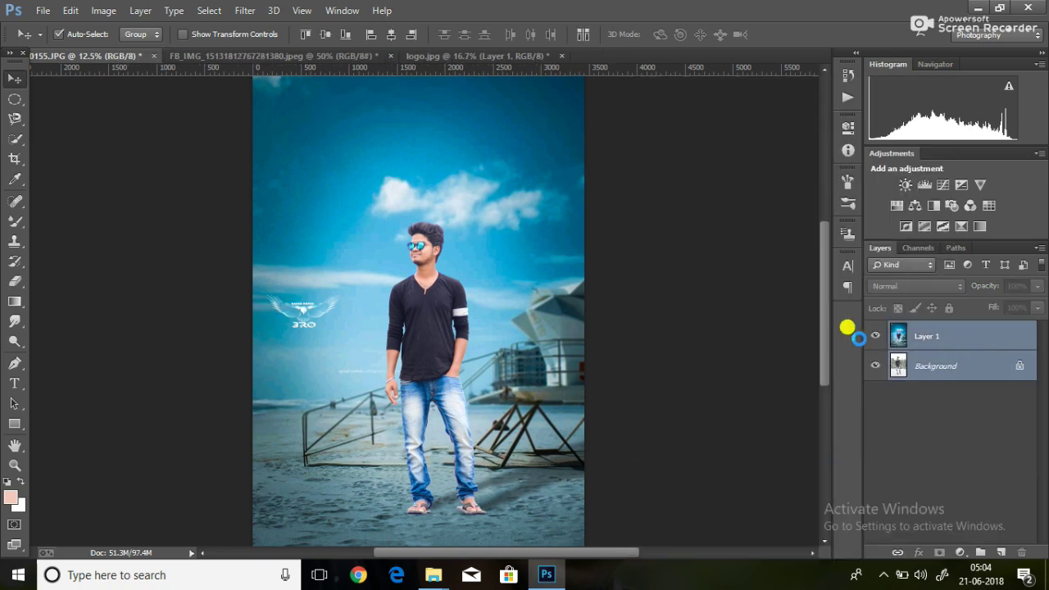
key("ctrl+e")
Save the flattened photo as IMG_0155 in JPEG format and confirm the quality settings
left_click(42, 9)
left_click(90, 148)
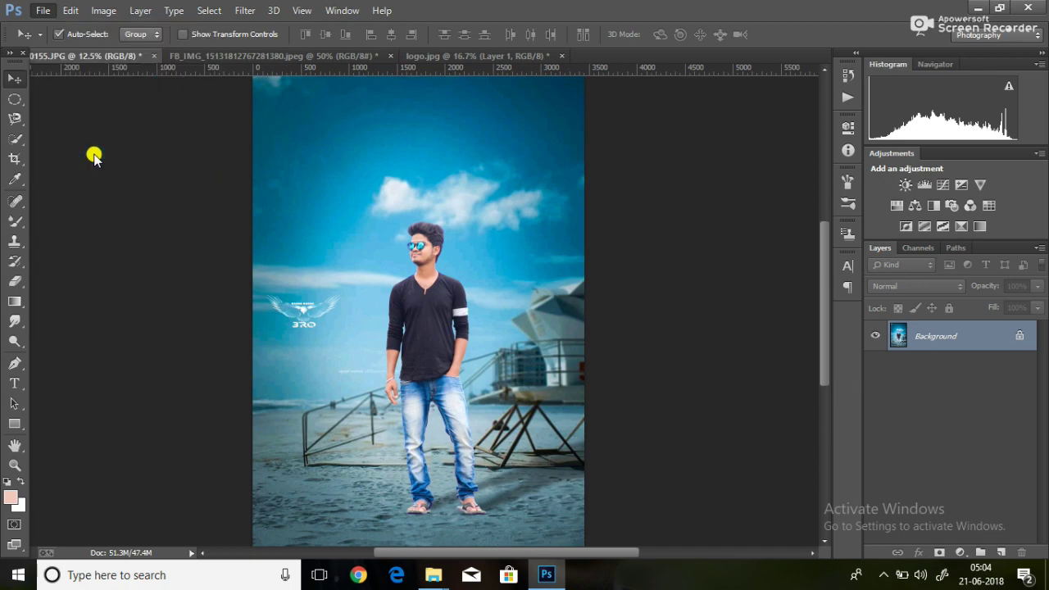
left_click(463, 441)
left_click(70, 10)
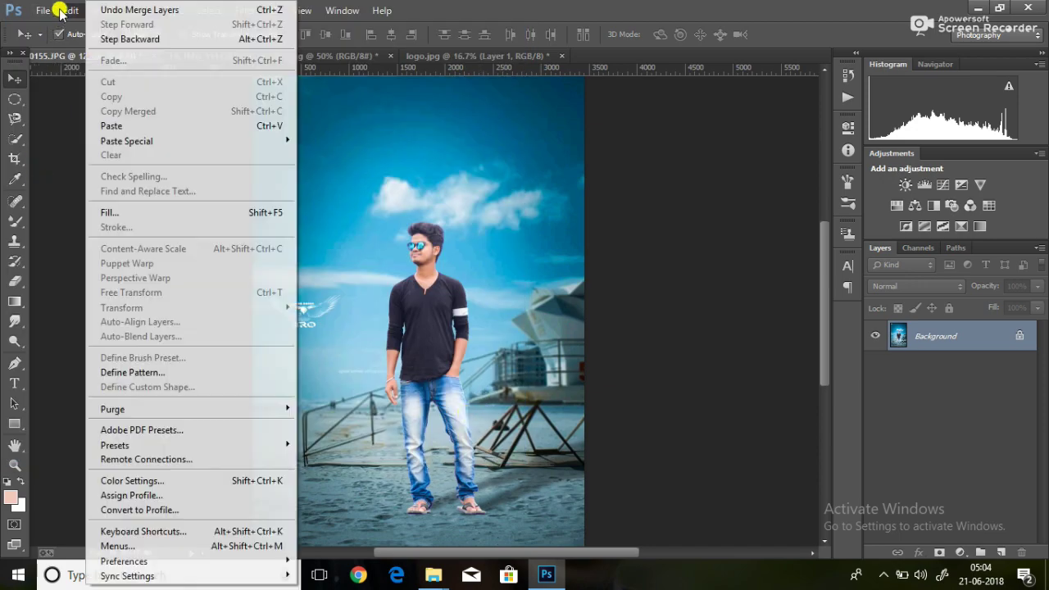
left_click(82, 148)
scroll(521, 164, "down", 3)
type("fgh")
left_click(401, 443)
left_click(658, 142)
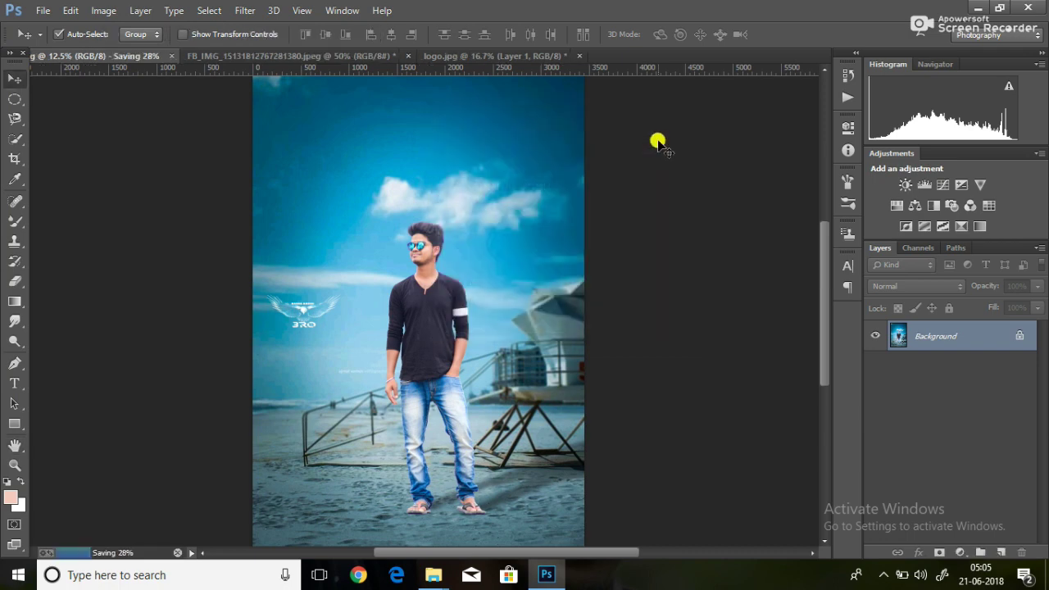